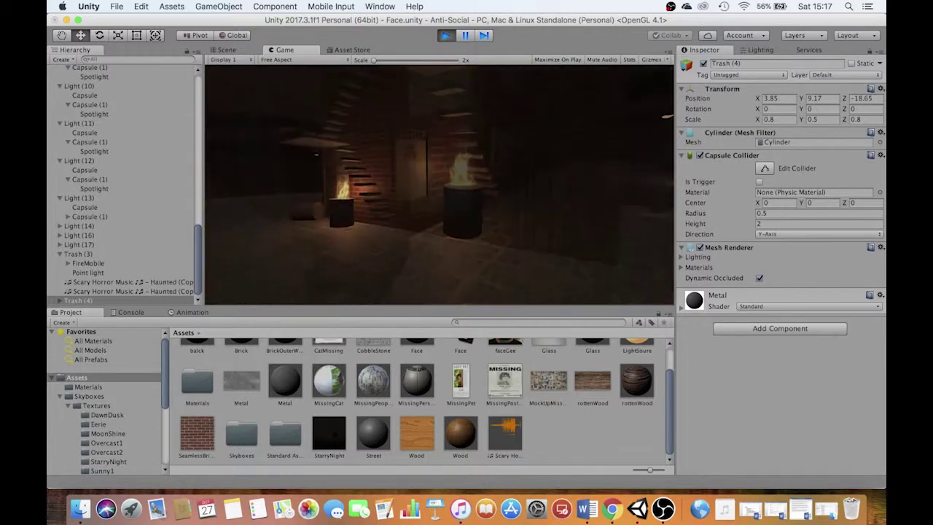
{"action": "key", "text": "w"}
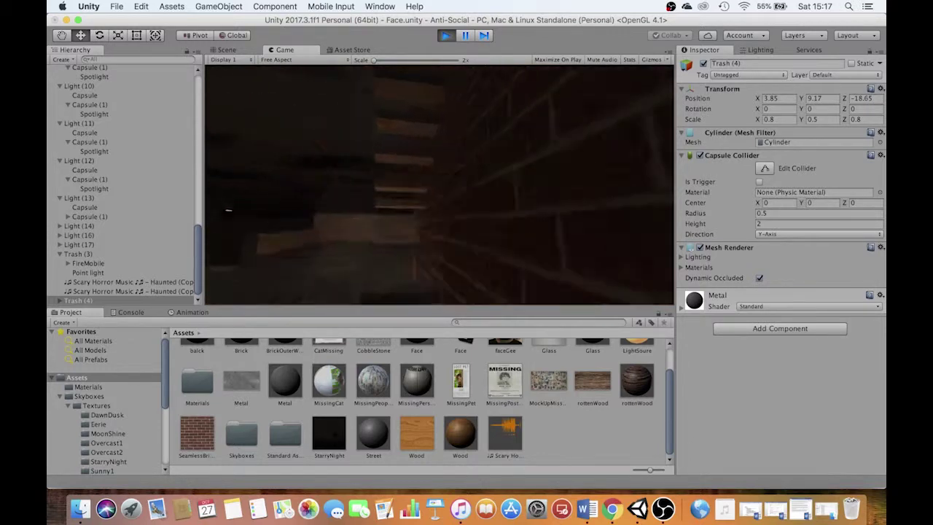
{"action": "key", "text": "w"}
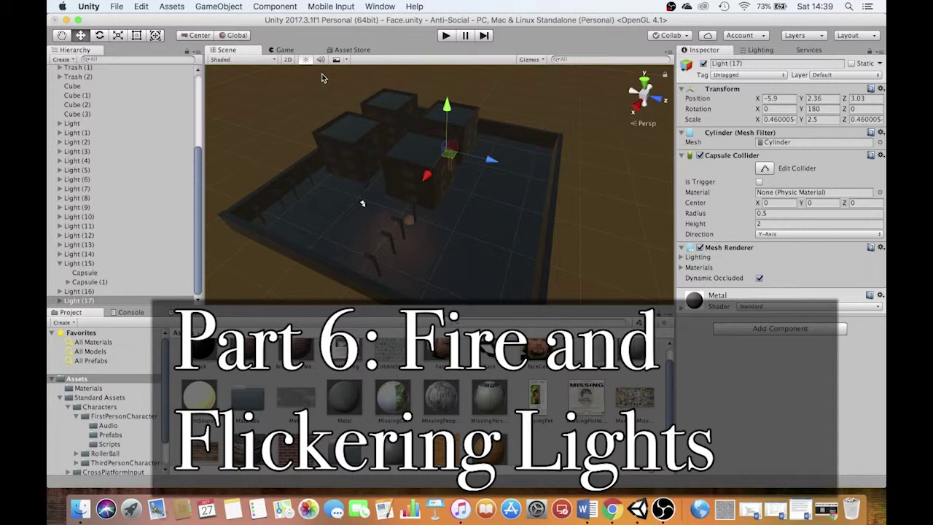
{"action": "left_click_drag", "start_coordinate": [323, 78], "coordinate": [374, 182], "text": "alt"}
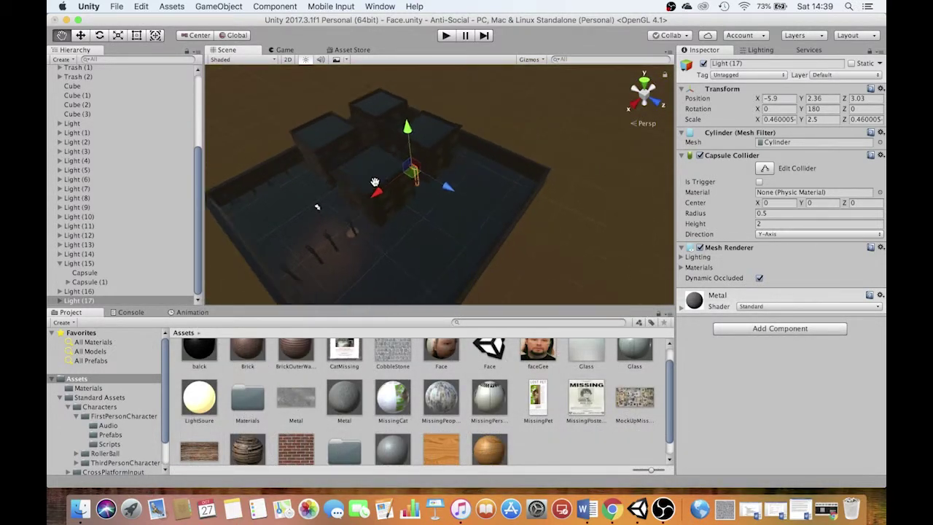
{"action": "middle_click_drag", "start_coordinate": [374, 181], "coordinate": [360, 191]}
{"action": "left_click_drag", "start_coordinate": [343, 190], "coordinate": [433, 174], "text": "alt"}
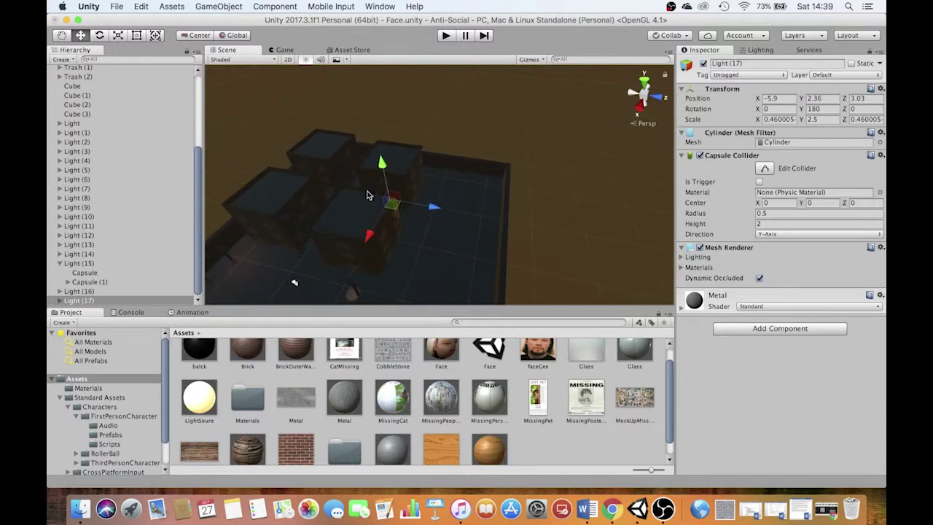
{"action": "middle_click_drag", "start_coordinate": [367, 198], "coordinate": [450, 190]}
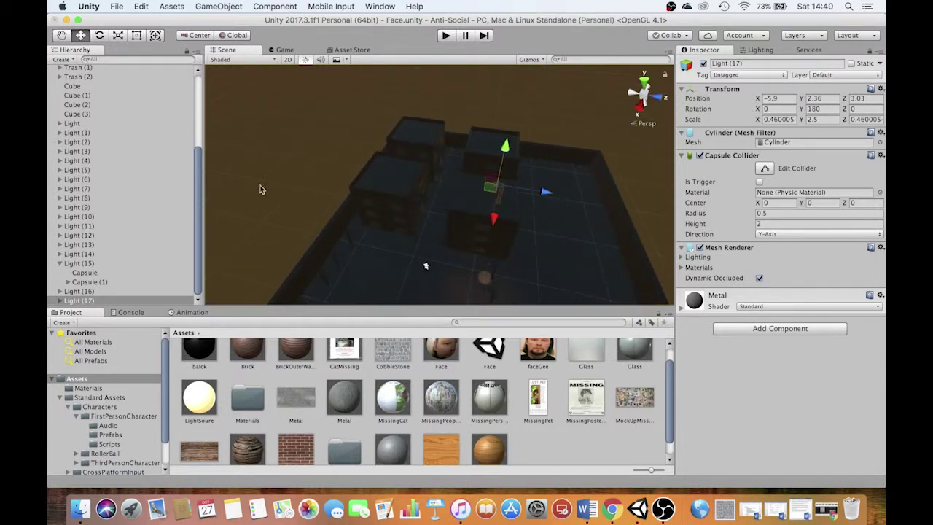
- Delete the two lid parts, Cylinder (1) and Cylinder (2), from the Trash object so the can is open
{"action": "scroll", "coordinate": [198, 174], "scroll_direction": "up", "scroll_amount": 5}
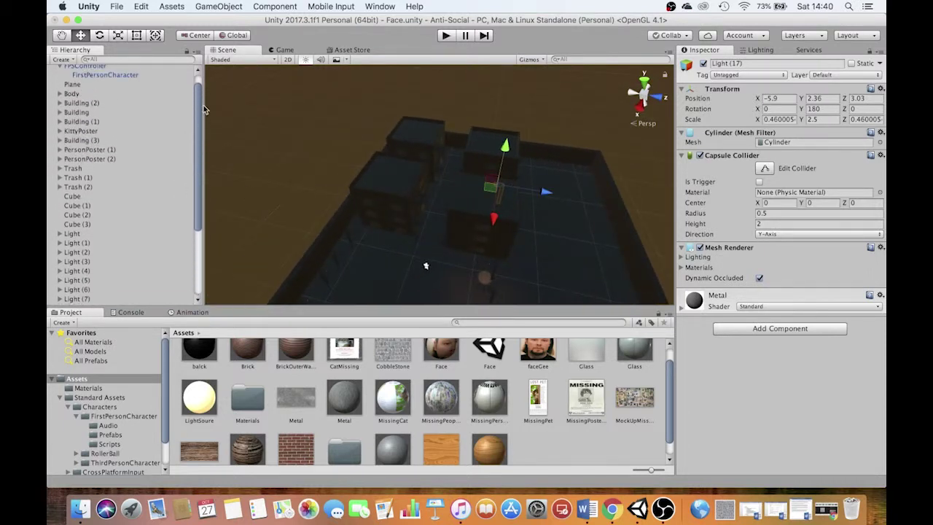
{"action": "left_click", "coordinate": [74, 183]}
{"action": "left_click", "coordinate": [76, 173]}
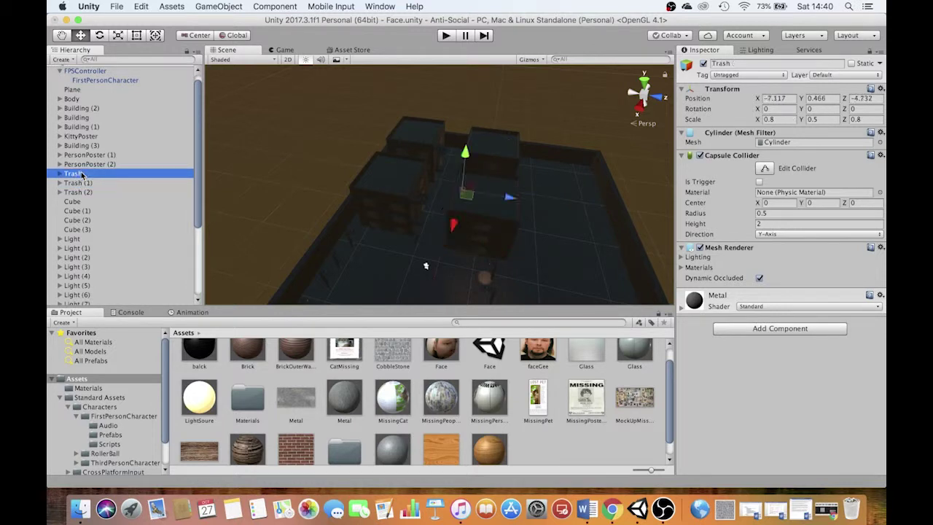
{"action": "key", "text": "f"}
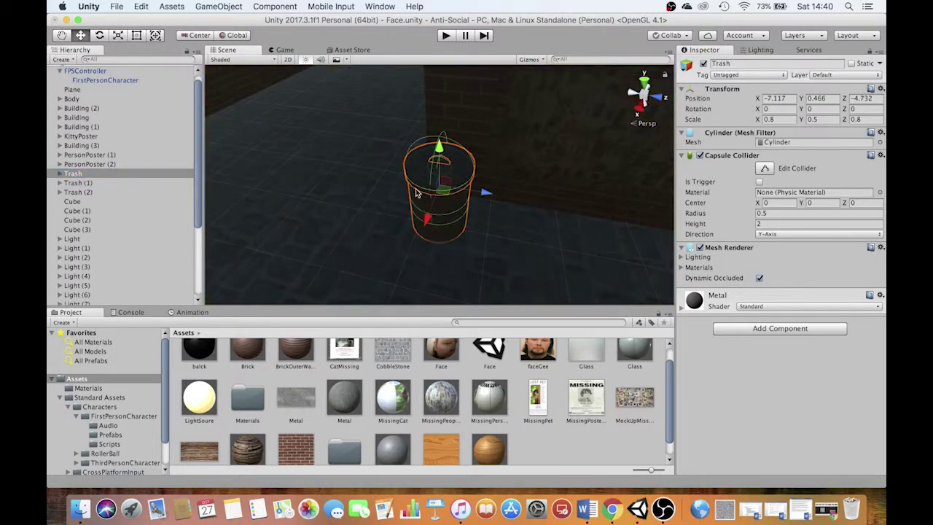
{"action": "left_click_drag", "start_coordinate": [486, 194], "coordinate": [269, 173], "text": "alt"}
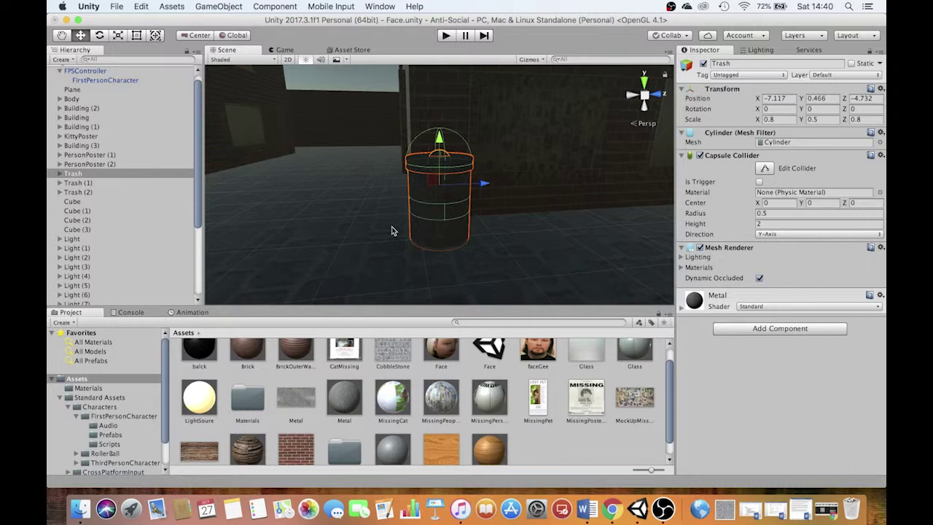
{"action": "scroll", "coordinate": [432, 176], "scroll_direction": "down", "scroll_amount": 2}
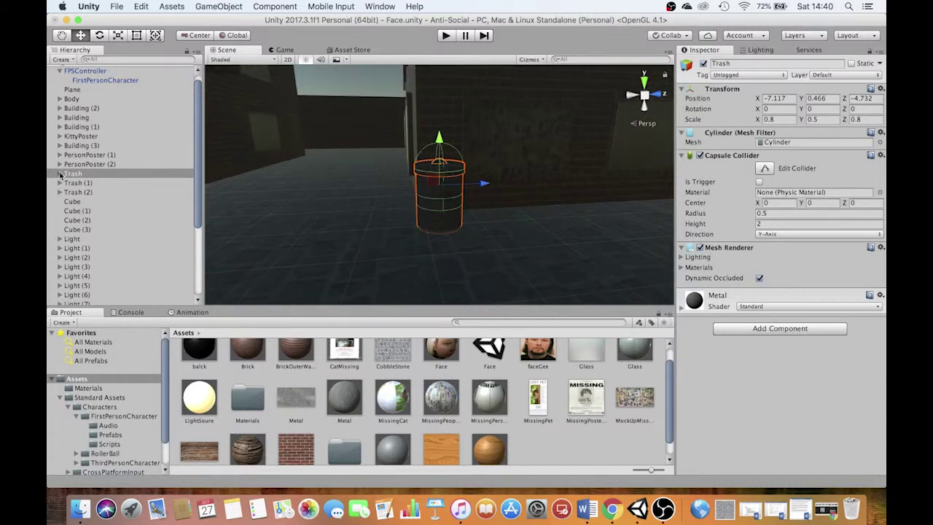
{"action": "left_click", "coordinate": [59, 175]}
{"action": "left_click", "coordinate": [91, 183]}
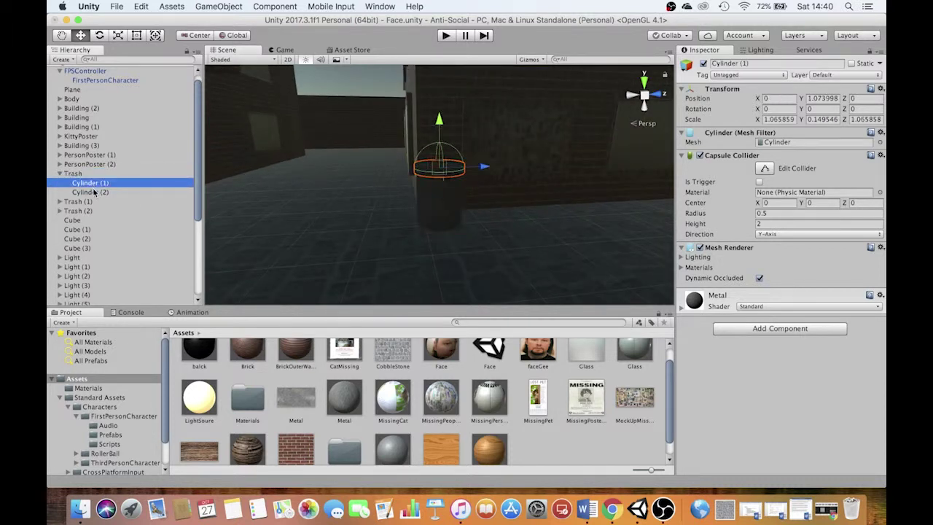
{"action": "left_click", "coordinate": [94, 192], "text": "shift"}
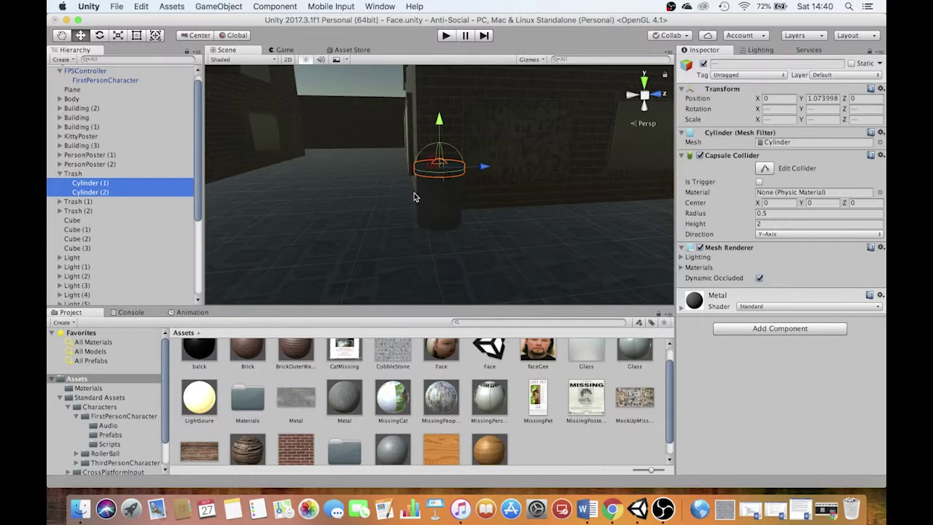
{"action": "key", "text": "super+BackSpace"}
{"action": "left_click", "coordinate": [432, 185]}
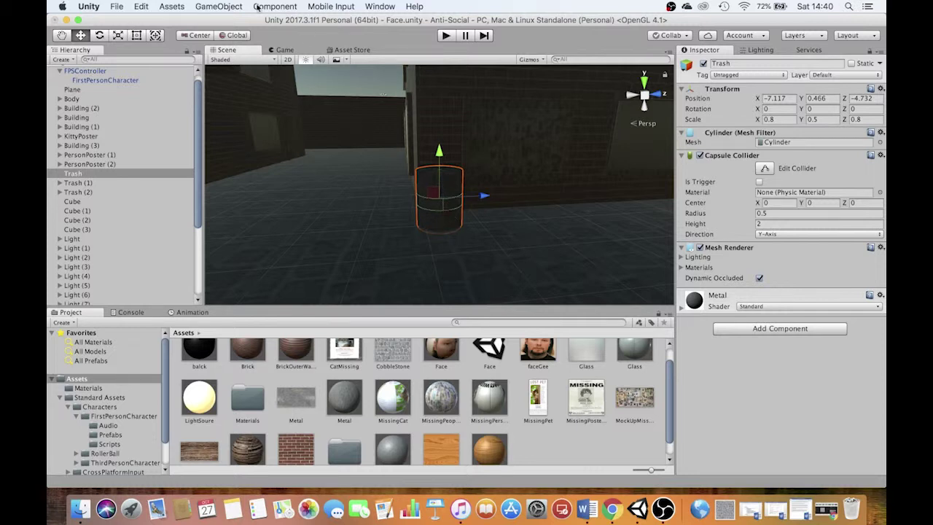
- Import the ParticleSystems standard asset package with its default file selection
{"action": "left_click", "coordinate": [172, 8]}
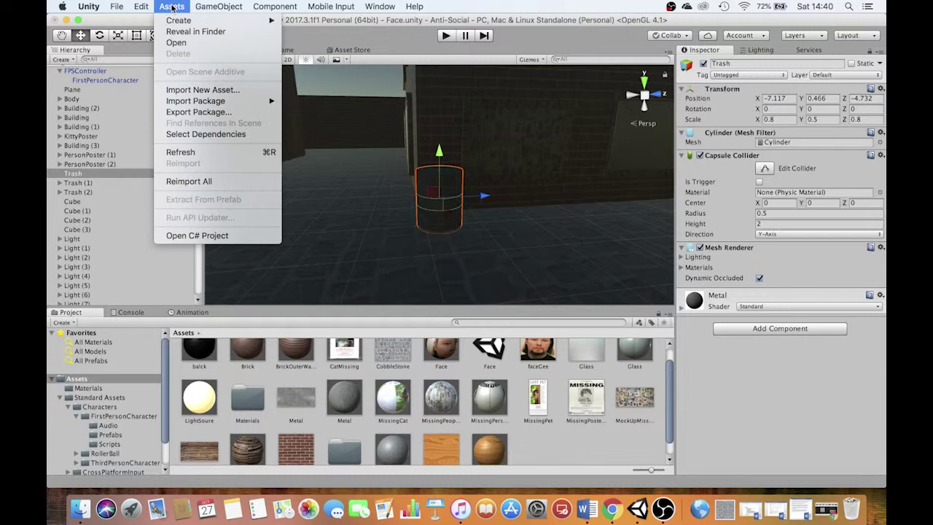
{"action": "mouse_move", "coordinate": [229, 106]}
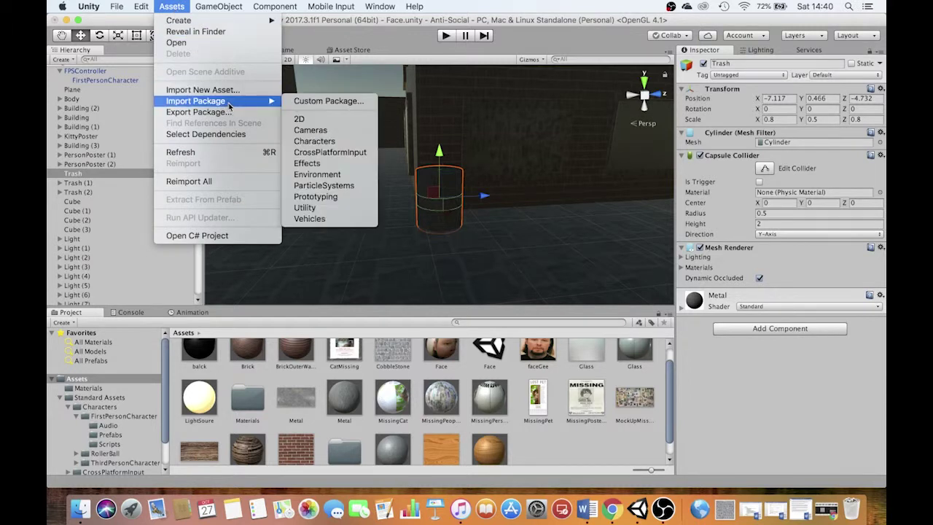
{"action": "left_click", "coordinate": [330, 186]}
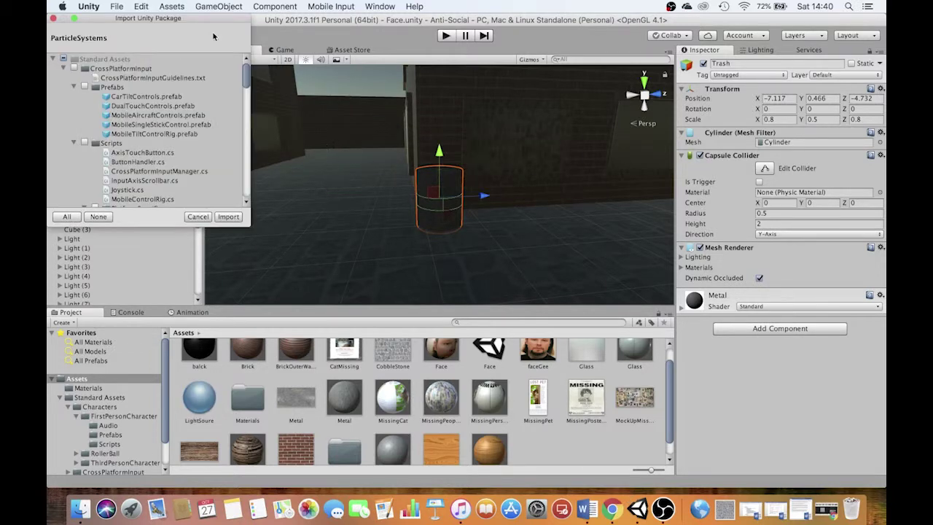
{"action": "left_click", "coordinate": [228, 216]}
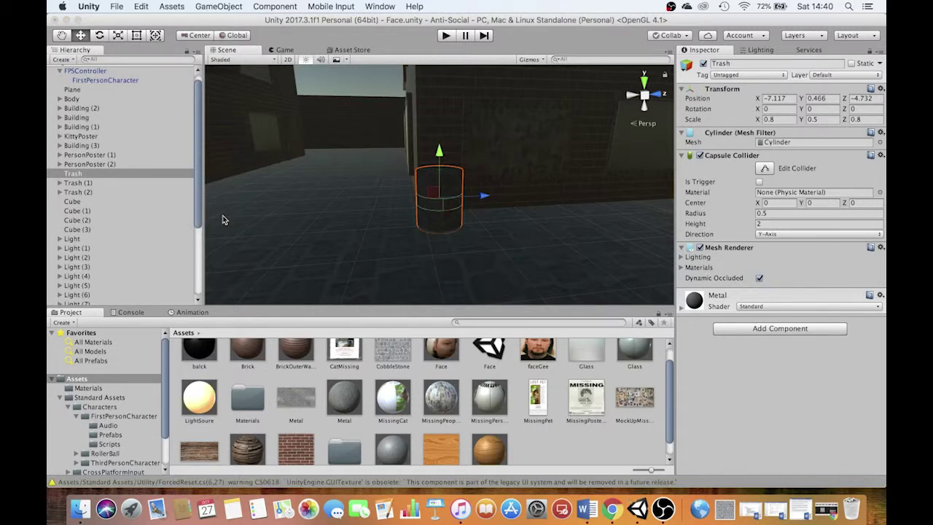
- Place the FireMobile prefab from the ParticleSystems Prefabs folder into the scene beside the open trash can
{"action": "left_click", "coordinate": [68, 408]}
{"action": "left_click", "coordinate": [101, 434]}
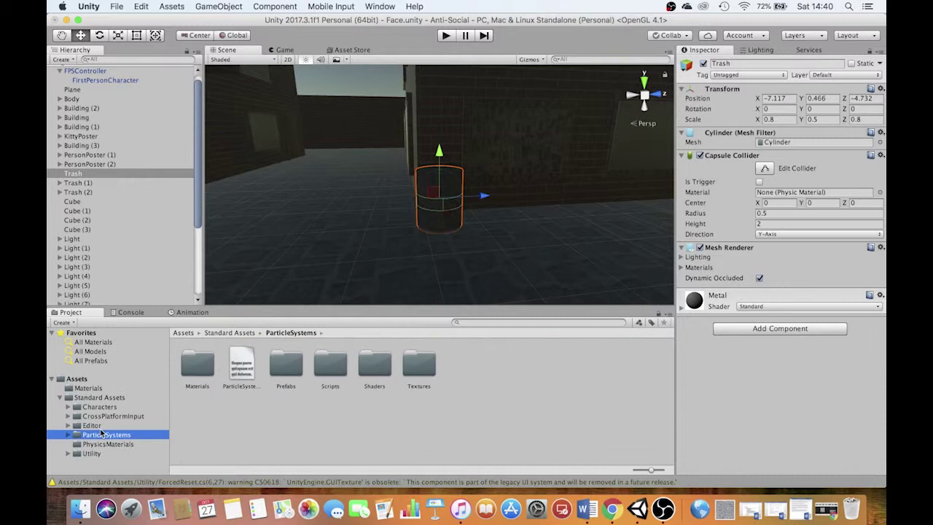
{"action": "double_click", "coordinate": [286, 365]}
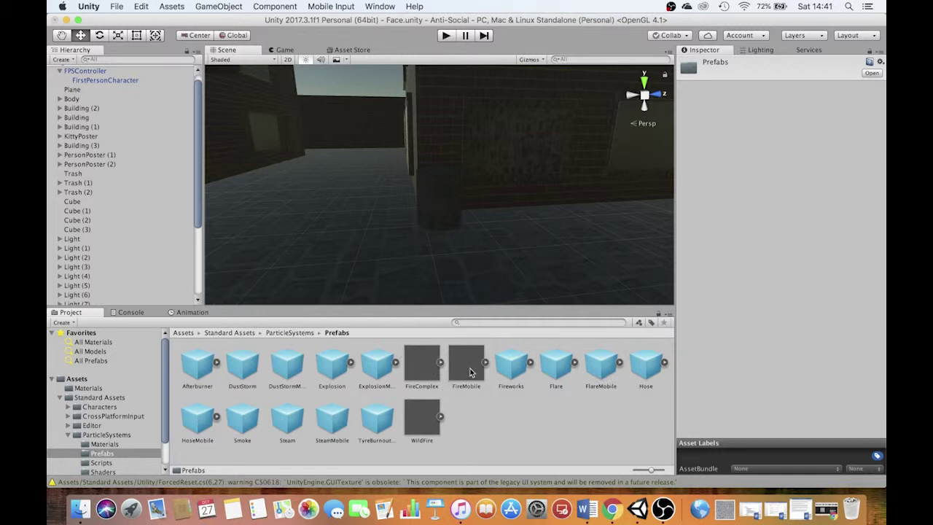
{"action": "left_click_drag", "start_coordinate": [470, 371], "coordinate": [447, 231]}
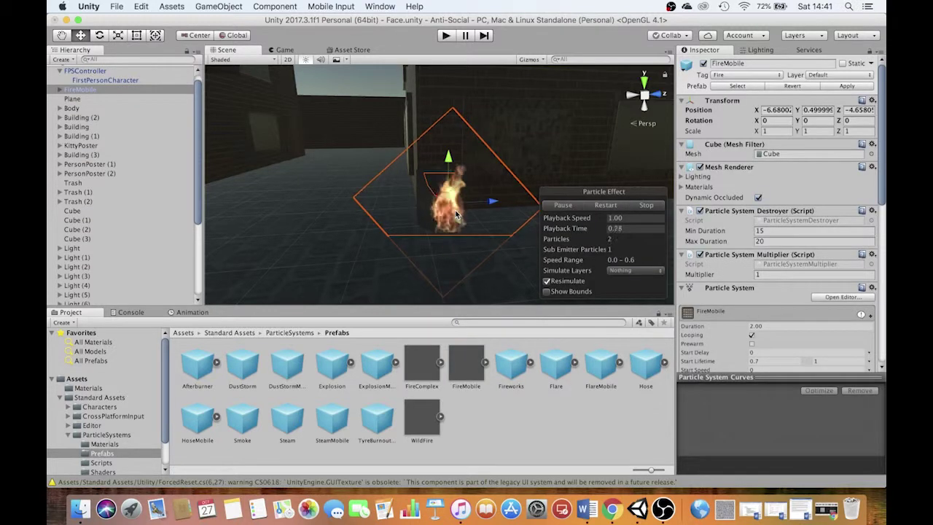
- Move the FireMobile effect onto the open top of the trash can, at about X -7.08, Y 1.109, Z -4.788
{"action": "mouse_move", "coordinate": [476, 202]}
{"action": "left_mouse_down", "text": "alt"}
{"action": "mouse_move", "coordinate": [495, 190]}
{"action": "mouse_move", "coordinate": [371, 182]}
{"action": "mouse_move", "coordinate": [489, 200]}
{"action": "left_mouse_up", "text": "alt"}
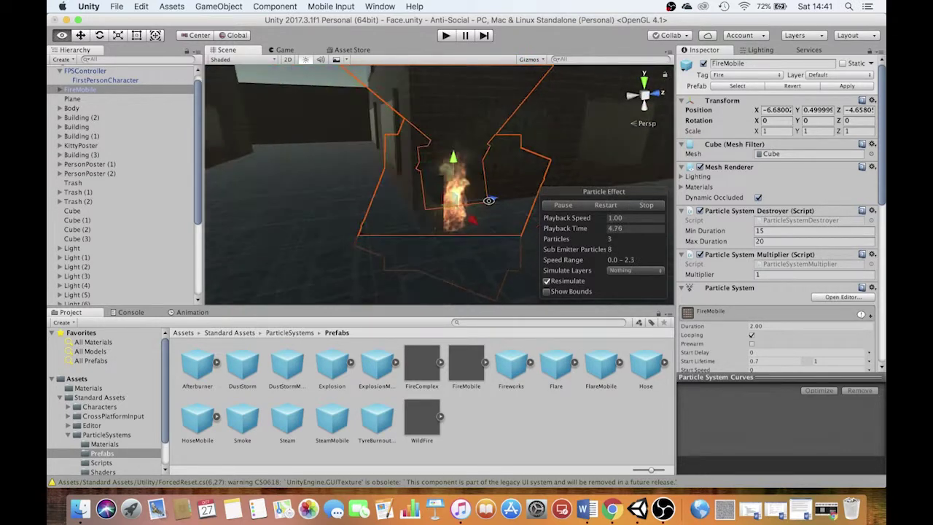
{"action": "left_click_drag", "start_coordinate": [394, 192], "coordinate": [574, 212], "text": "alt"}
{"action": "left_click_drag", "start_coordinate": [510, 211], "coordinate": [364, 172]}
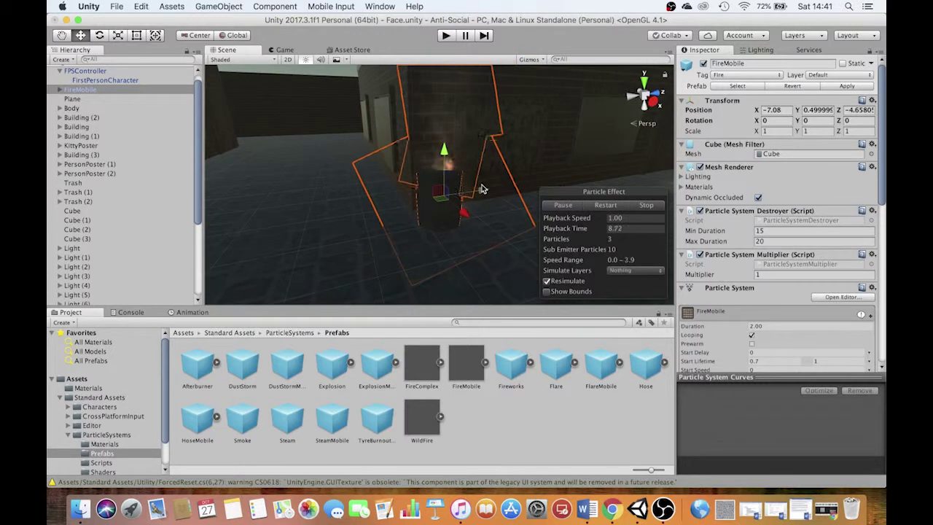
{"action": "left_click_drag", "start_coordinate": [481, 189], "coordinate": [359, 117]}
{"action": "left_click_drag", "start_coordinate": [477, 161], "coordinate": [478, 164]}
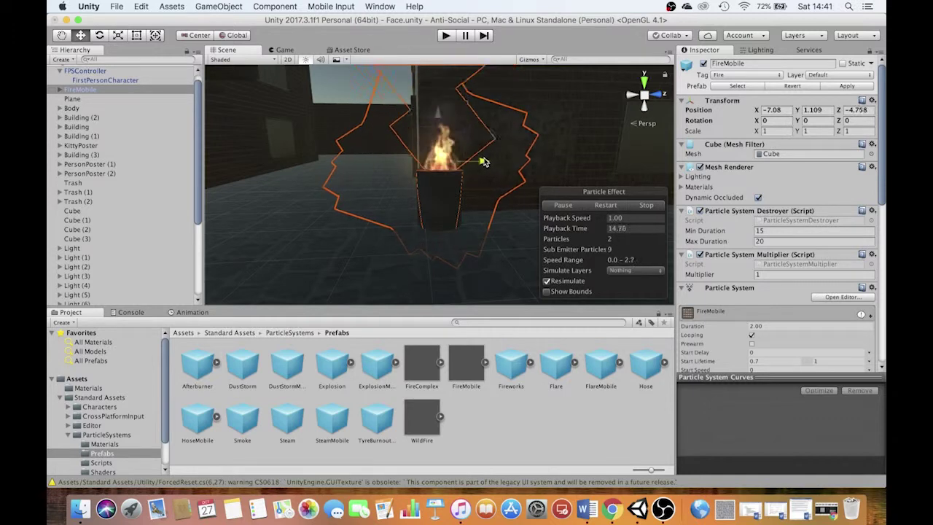
{"action": "left_click_drag", "start_coordinate": [464, 162], "coordinate": [604, 189], "text": "alt"}
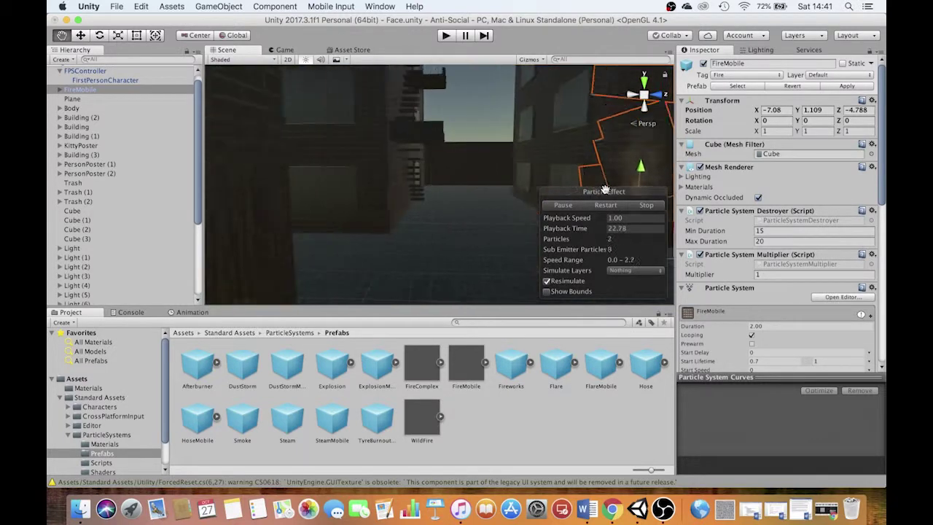
- Inspect the burning trash can from several sides, try the FireMobile preview's pause, play, stop and restart controls, and review its particle settings
{"action": "middle_click_drag", "start_coordinate": [604, 189], "coordinate": [625, 188]}
{"action": "left_click_drag", "start_coordinate": [500, 156], "coordinate": [610, 173], "text": "alt"}
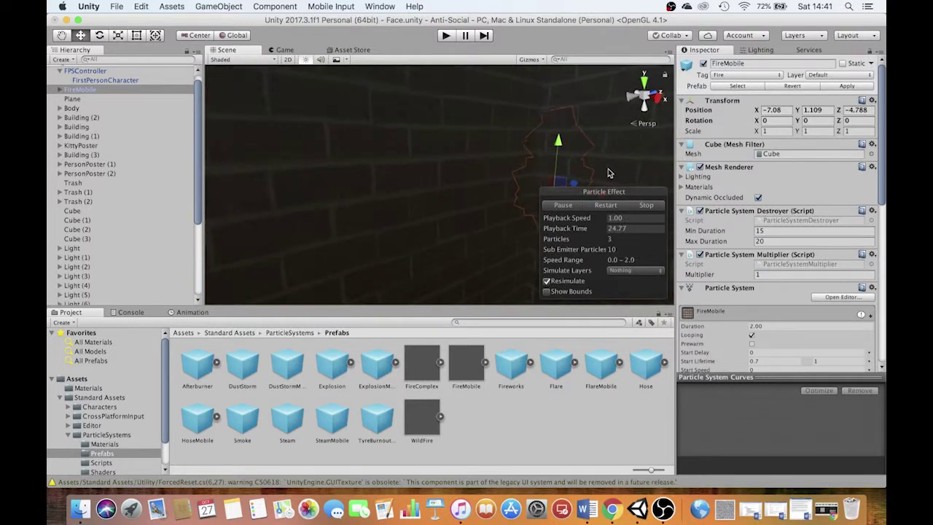
{"action": "scroll", "coordinate": [609, 173], "scroll_direction": "down", "scroll_amount": 2}
{"action": "scroll", "coordinate": [607, 174], "scroll_direction": "up", "scroll_amount": 8}
{"action": "middle_click_drag", "start_coordinate": [583, 166], "coordinate": [175, 105]}
{"action": "mouse_move", "coordinate": [587, 152]}
{"action": "middle_mouse_down"}
{"action": "mouse_move", "coordinate": [399, 138]}
{"action": "mouse_move", "coordinate": [207, 141]}
{"action": "mouse_move", "coordinate": [202, 154]}
{"action": "middle_mouse_up"}
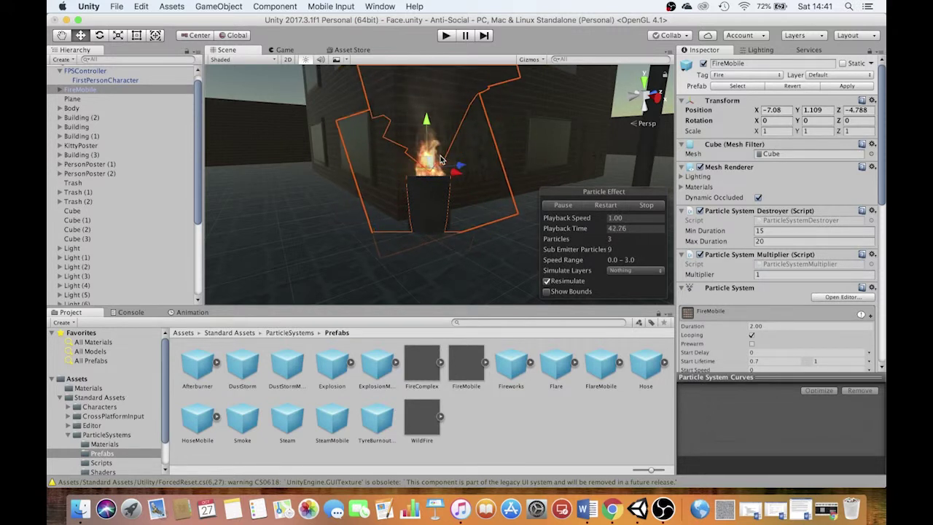
{"action": "left_click", "coordinate": [556, 206]}
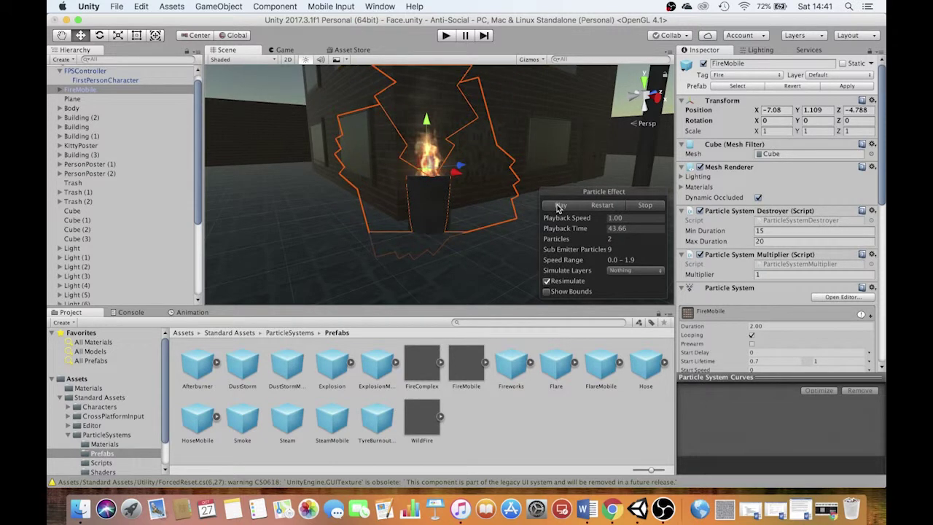
{"action": "left_click", "coordinate": [562, 206]}
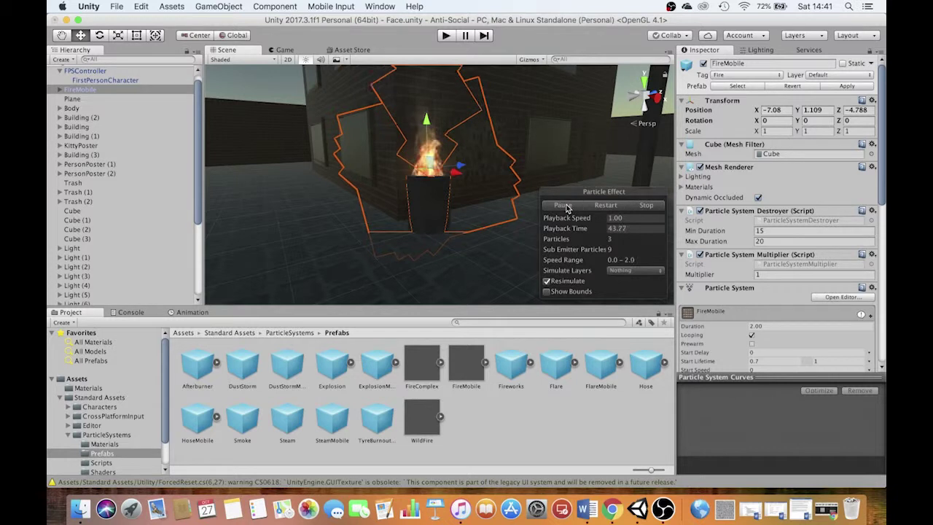
{"action": "left_click", "coordinate": [644, 206]}
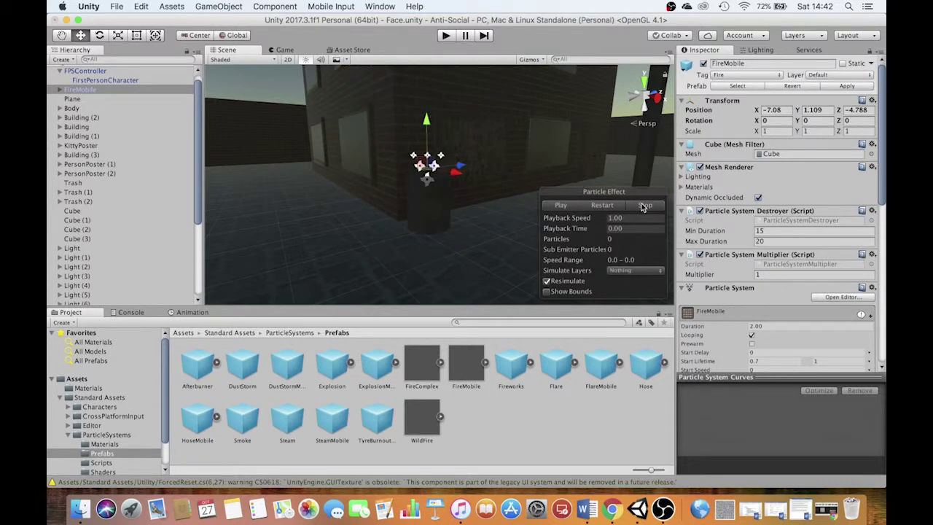
{"action": "left_click", "coordinate": [603, 207]}
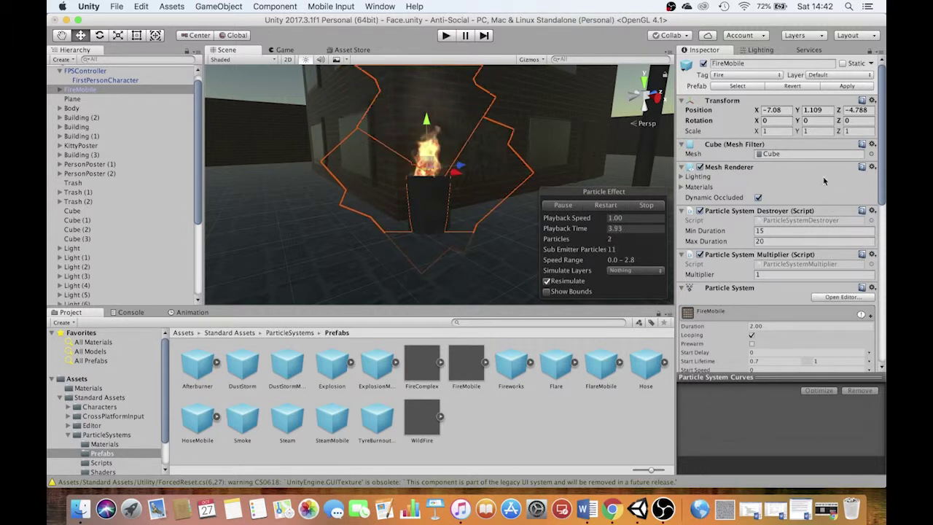
{"action": "left_click_drag", "start_coordinate": [882, 149], "coordinate": [884, 197]}
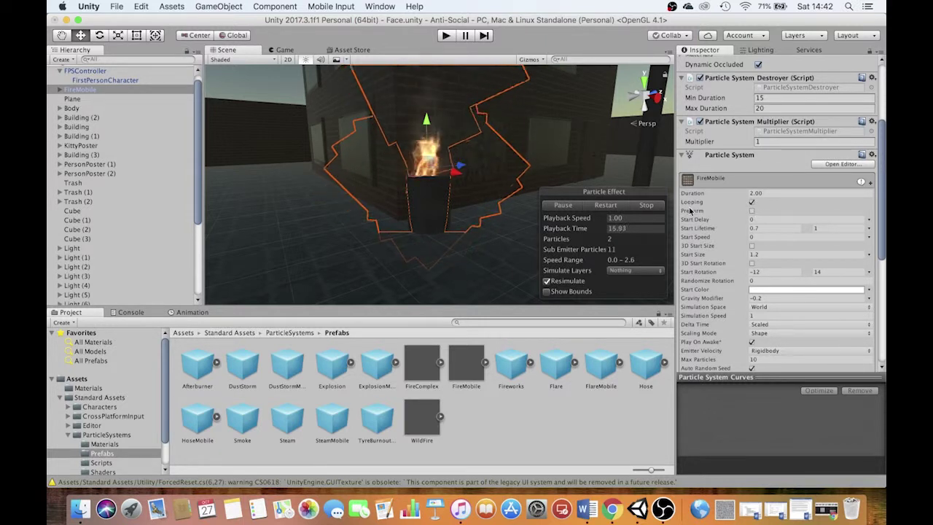
- Locate the FPSController relative to the burning trash can, reselect FireMobile, and run the game to check the fire
{"action": "left_click", "coordinate": [83, 71]}
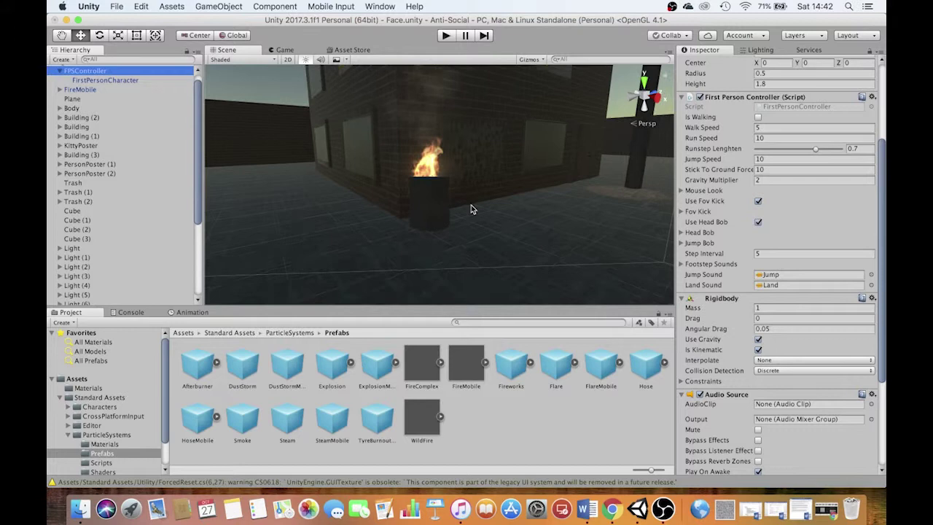
{"action": "key", "text": "f"}
{"action": "left_click_drag", "start_coordinate": [521, 209], "coordinate": [526, 286]}
{"action": "scroll", "coordinate": [466, 184], "scroll_direction": "up", "scroll_amount": 5}
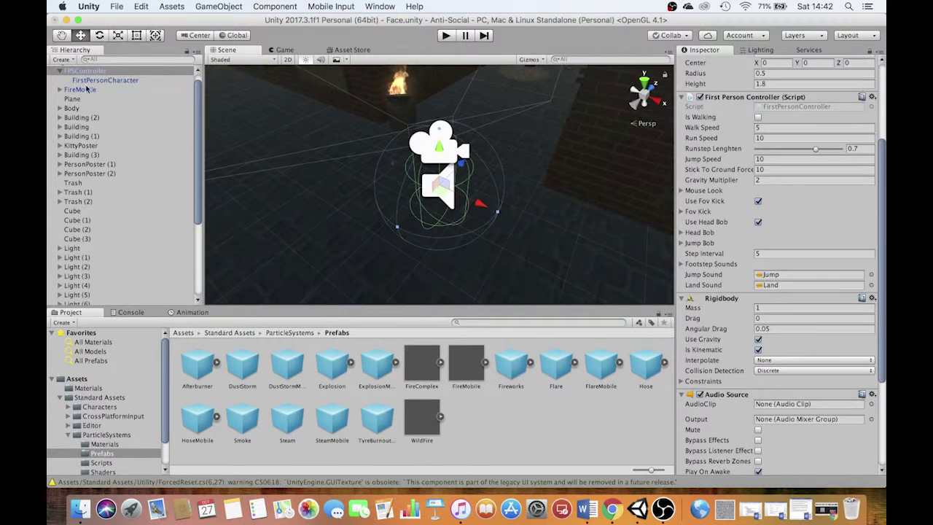
{"action": "left_click", "coordinate": [82, 89]}
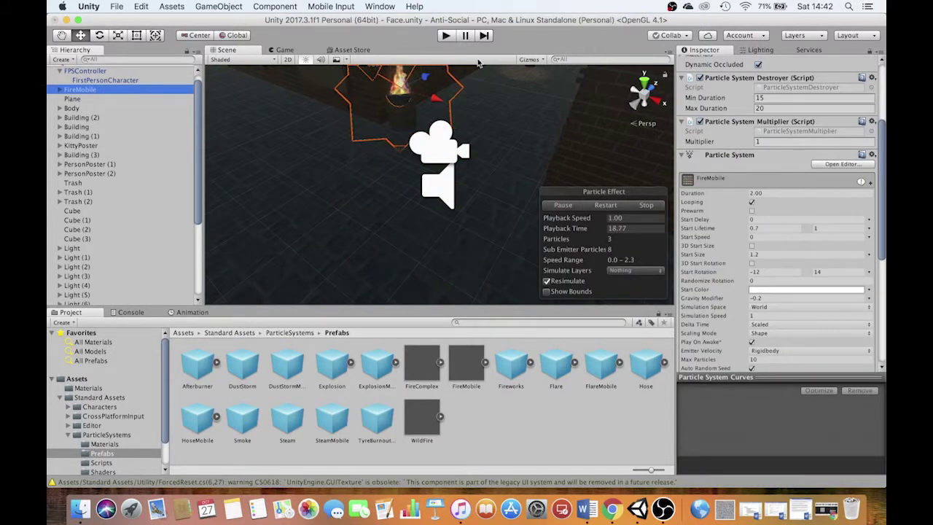
{"action": "left_click", "coordinate": [445, 35]}
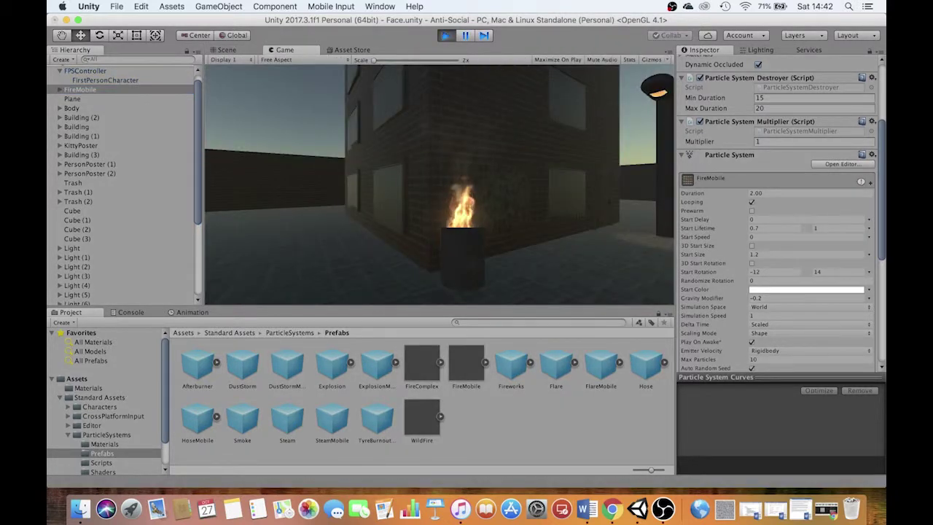
- Rerun the game to check the fire, then stop it and play the FireMobile preview in the scene from another angle
{"action": "key", "text": "Escape"}
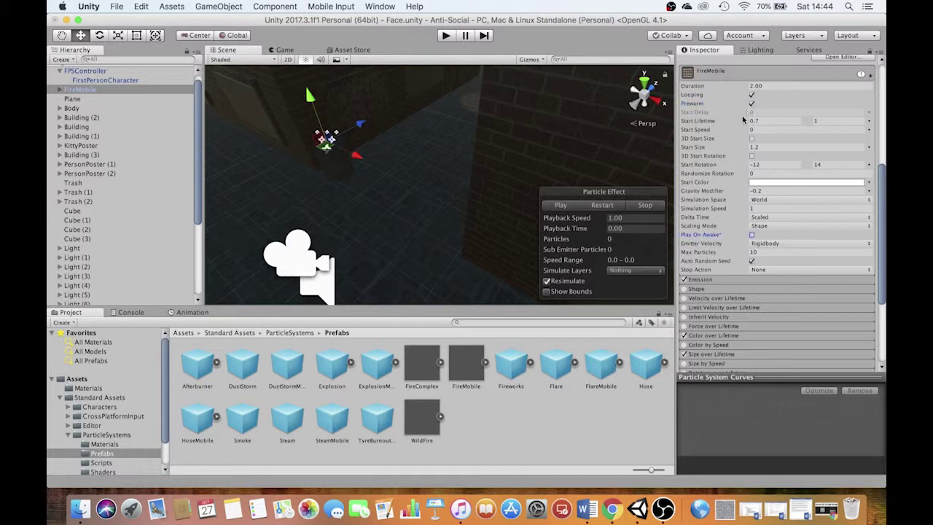
{"action": "left_click", "coordinate": [445, 35]}
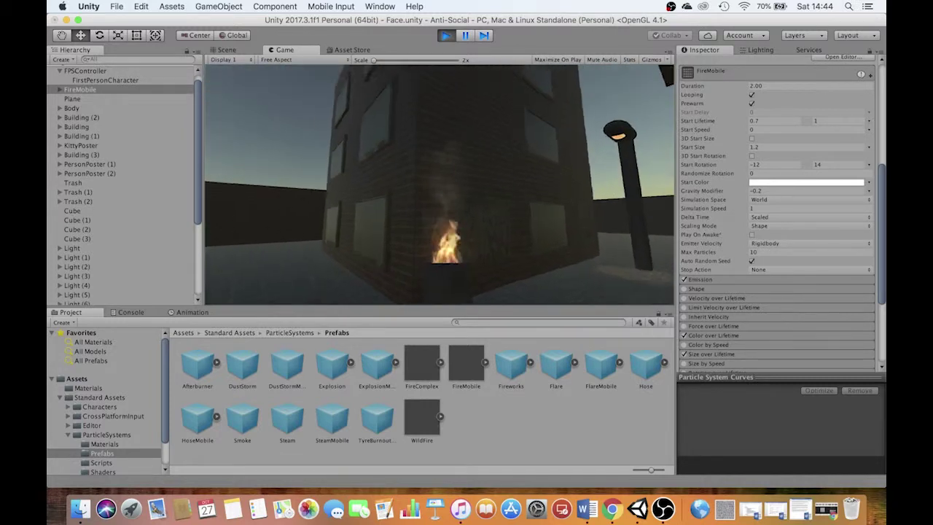
{"action": "key", "text": "super+p"}
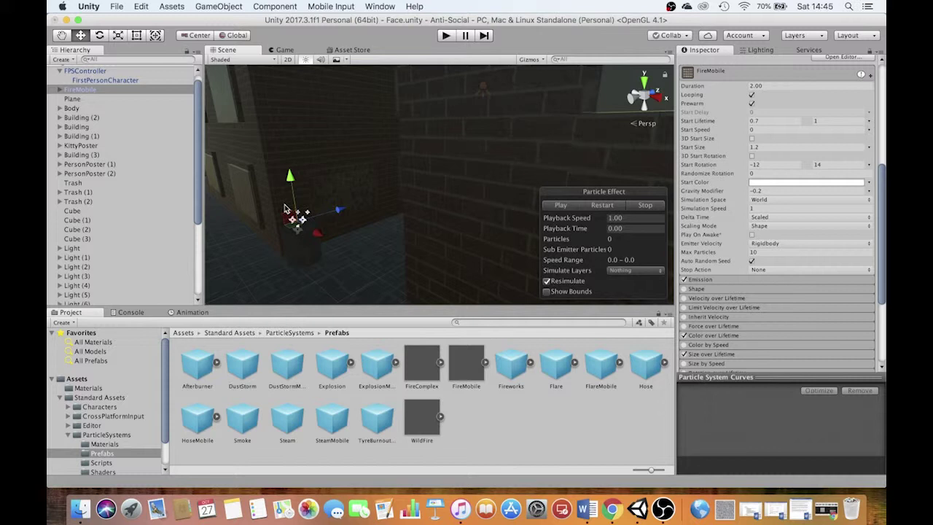
{"action": "left_click", "coordinate": [562, 205]}
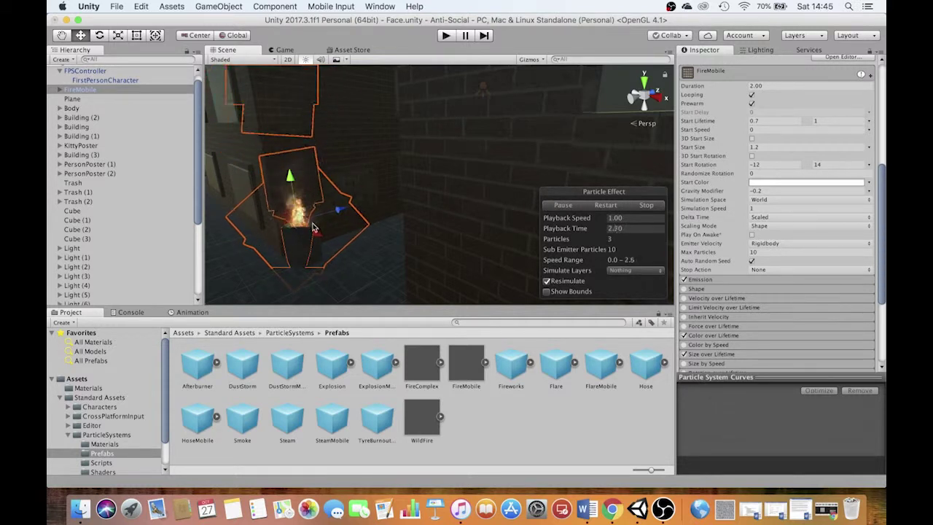
{"action": "left_click_drag", "start_coordinate": [313, 228], "coordinate": [361, 224], "text": "alt"}
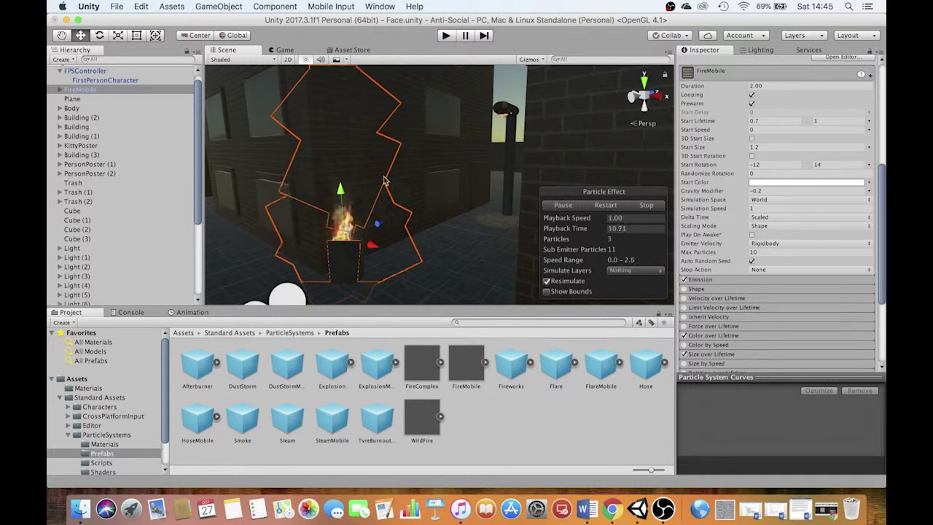
- Add a Point Light to the scene to serve as the glow of the trash can fire
{"action": "left_click", "coordinate": [217, 6]}
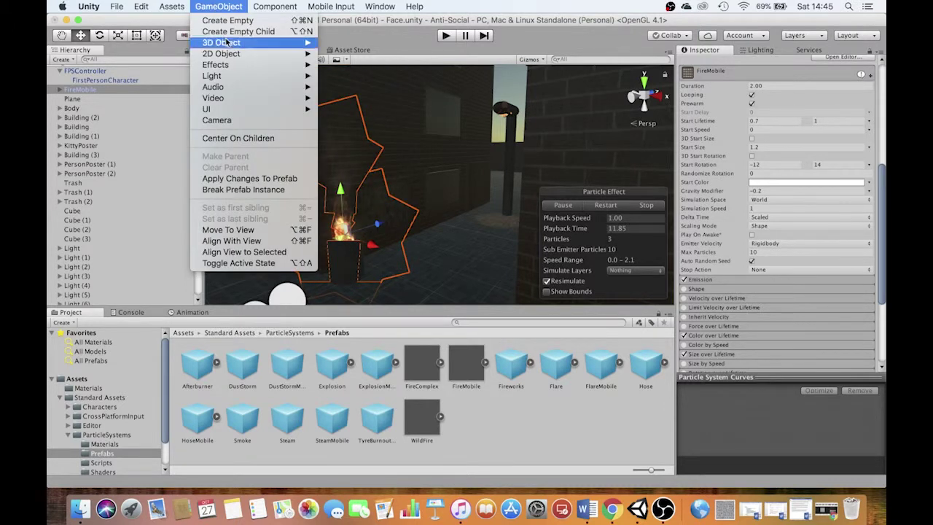
{"action": "mouse_move", "coordinate": [231, 78]}
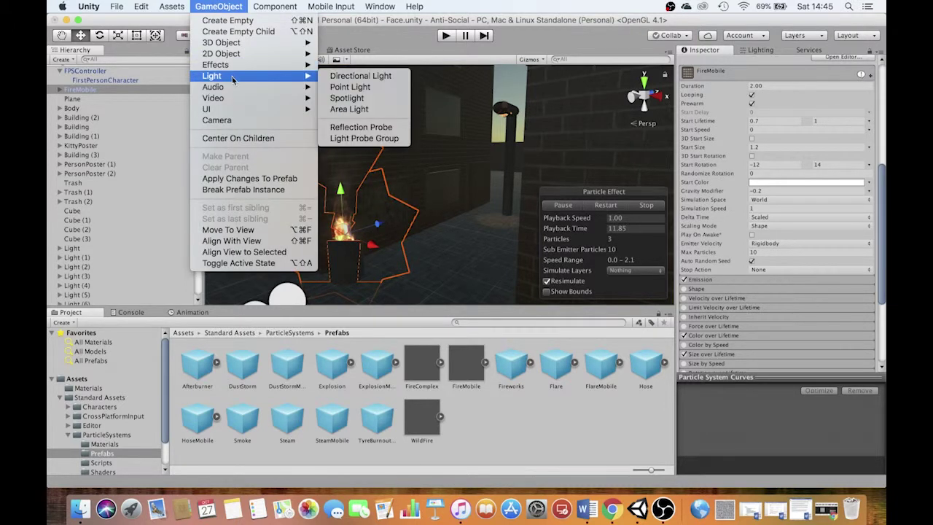
{"action": "left_click", "coordinate": [347, 88]}
- Move the point light into the flames on top of the trash can, at about X -7.085, Y 1.3, Z -4.88
{"action": "left_click_drag", "start_coordinate": [499, 178], "coordinate": [339, 166], "text": "alt"}
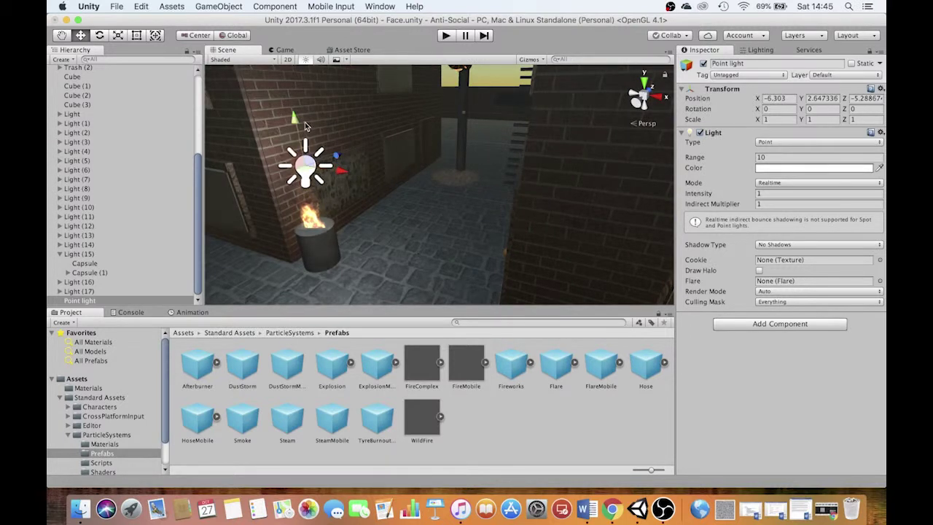
{"action": "left_click_drag", "start_coordinate": [305, 122], "coordinate": [449, 160]}
{"action": "left_click_drag", "start_coordinate": [481, 215], "coordinate": [539, 180]}
{"action": "middle_click_drag", "start_coordinate": [381, 211], "coordinate": [490, 141]}
{"action": "left_click_drag", "start_coordinate": [490, 142], "coordinate": [482, 147], "text": "alt"}
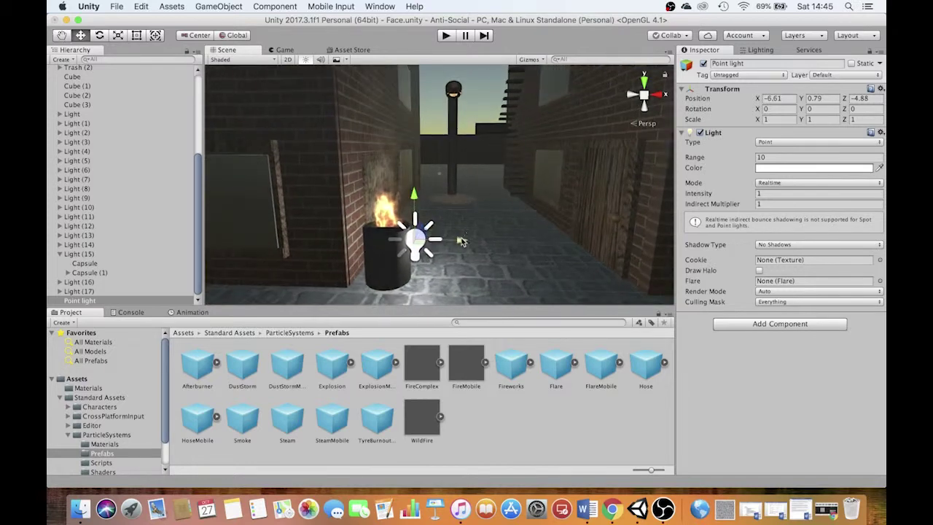
{"action": "left_click_drag", "start_coordinate": [462, 240], "coordinate": [430, 237]}
{"action": "left_click_drag", "start_coordinate": [392, 202], "coordinate": [388, 169]}
{"action": "left_click_drag", "start_coordinate": [456, 178], "coordinate": [196, 190], "text": "alt"}
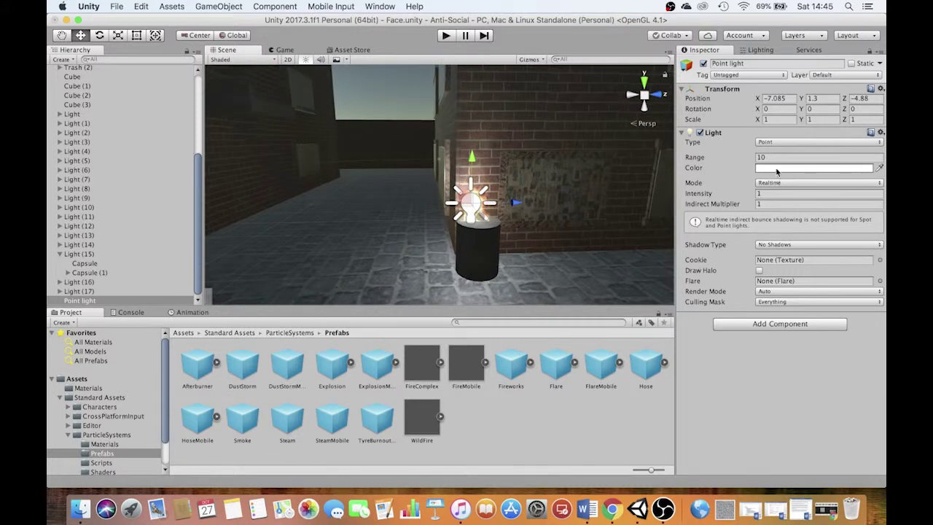
- Set the point light's color to orange, hex F29147FF
{"action": "left_click", "coordinate": [775, 169]}
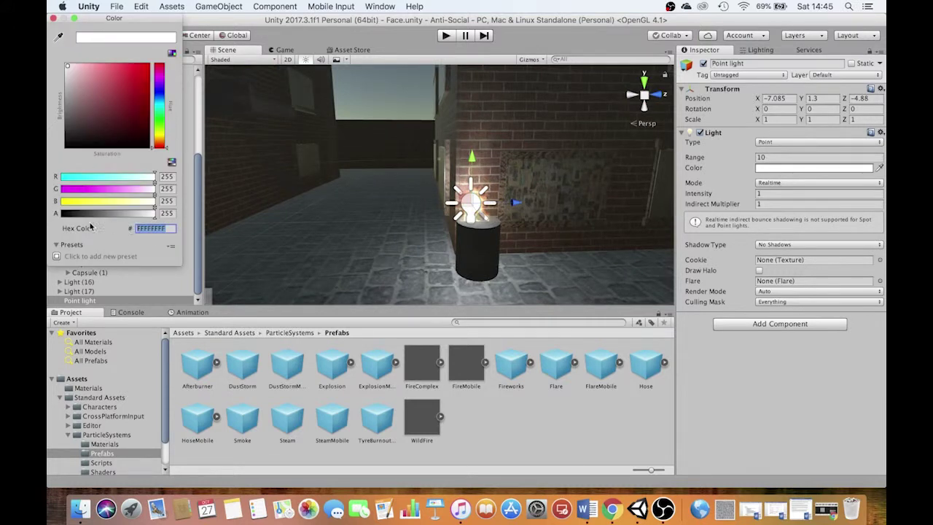
{"action": "type", "text": "F29147FF"}
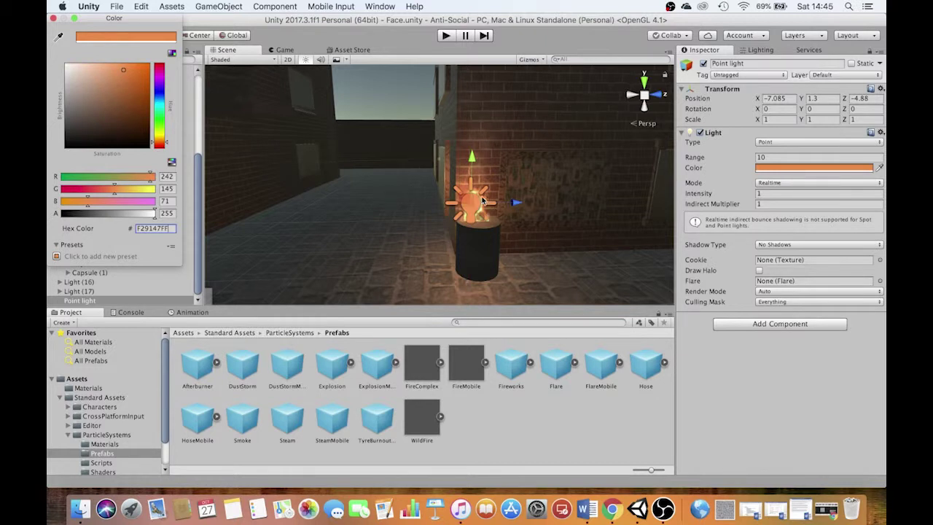
{"action": "left_click", "coordinate": [53, 19]}
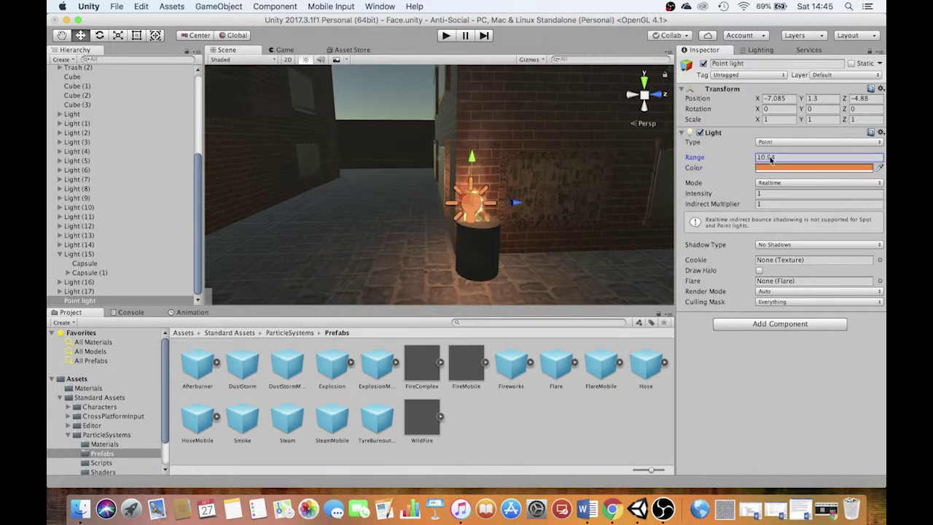
- Adjust the point light's range to about 7.84 so its glow stays around the trash can
{"action": "left_click_drag", "start_coordinate": [836, 166], "coordinate": [880, 244]}
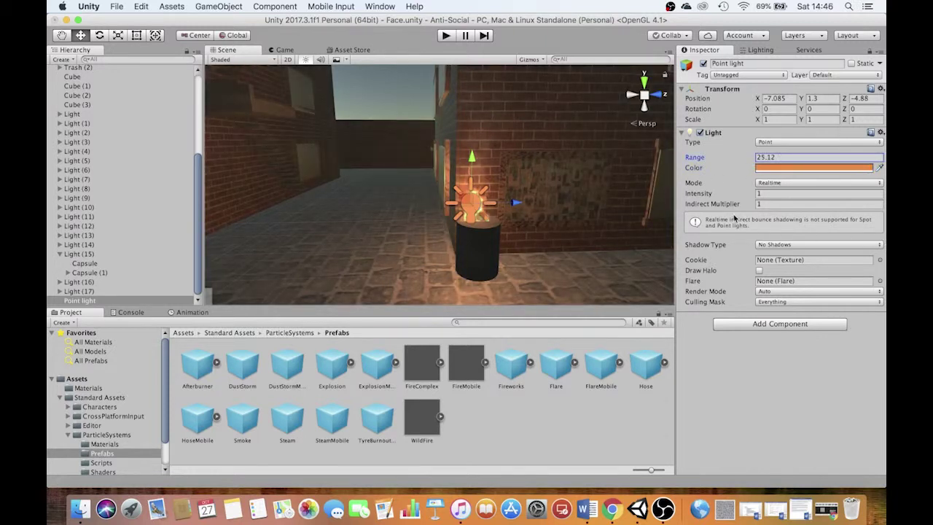
{"action": "key", "text": "f"}
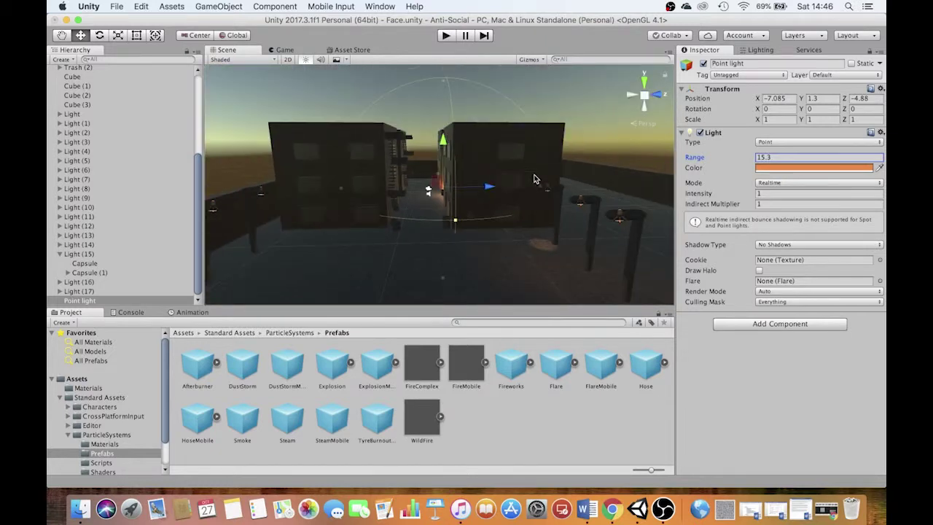
{"action": "left_click_drag", "start_coordinate": [533, 157], "coordinate": [473, 231], "text": "alt"}
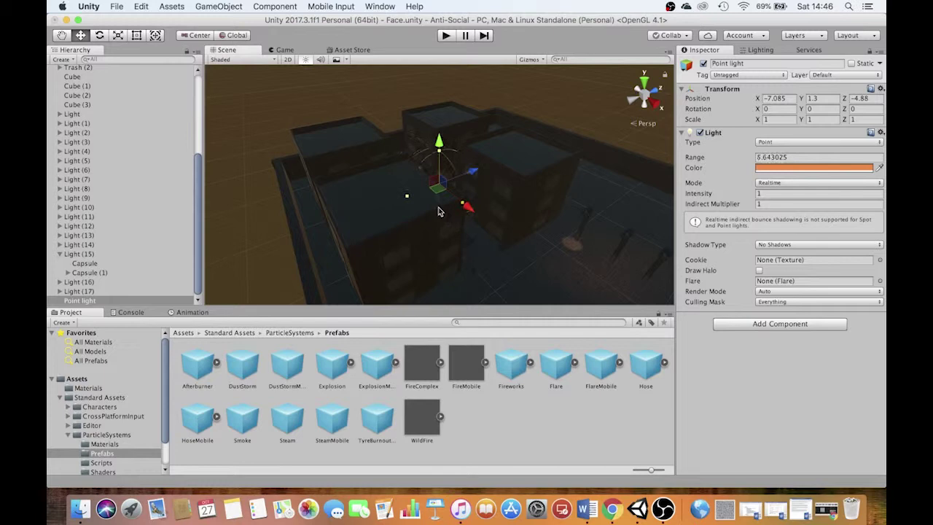
{"action": "scroll", "coordinate": [489, 189], "scroll_direction": "down", "scroll_amount": 3}
{"action": "scroll", "coordinate": [478, 190], "scroll_direction": "up", "scroll_amount": 15}
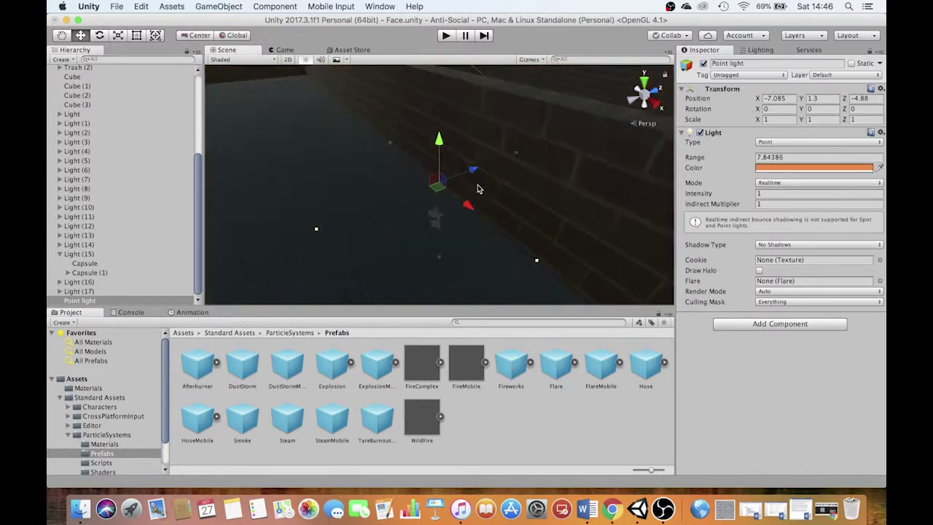
{"action": "scroll", "coordinate": [477, 189], "scroll_direction": "down", "scroll_amount": 4}
{"action": "scroll", "coordinate": [477, 189], "scroll_direction": "down", "scroll_amount": 3}
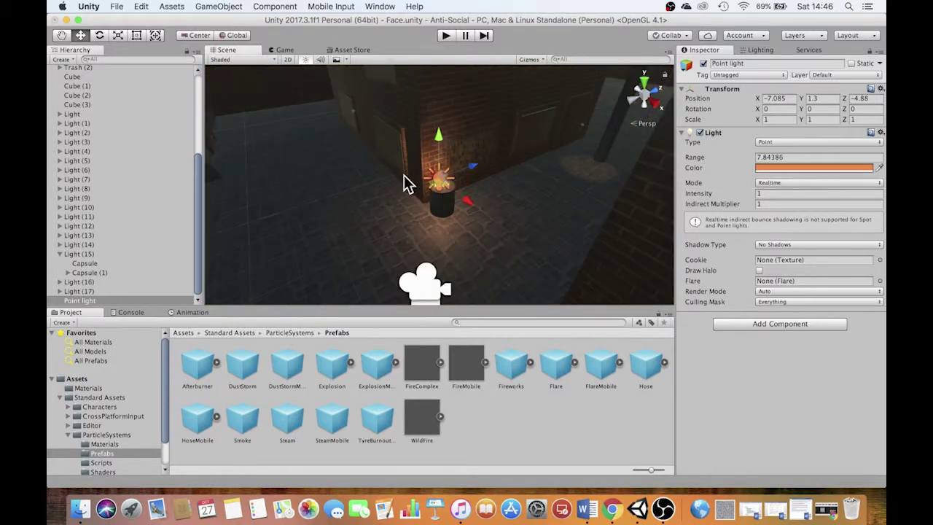
- Set the point light's intensity to 1.5 and run the game briefly to check the firelight
{"action": "mouse_move", "coordinate": [754, 194]}
{"action": "left_mouse_down"}
{"action": "mouse_move", "coordinate": [855, 198]}
{"action": "mouse_move", "coordinate": [763, 196]}
{"action": "left_mouse_up"}
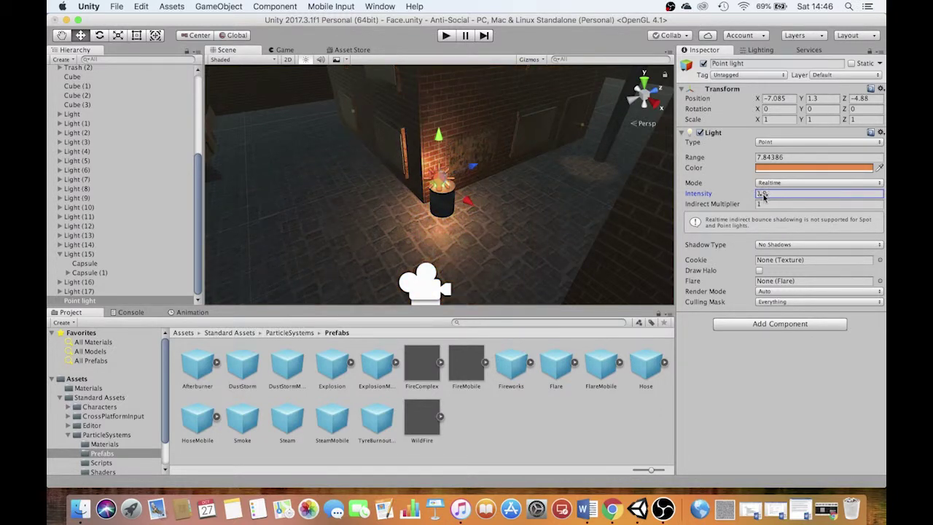
{"action": "type", "text": "1.5"}
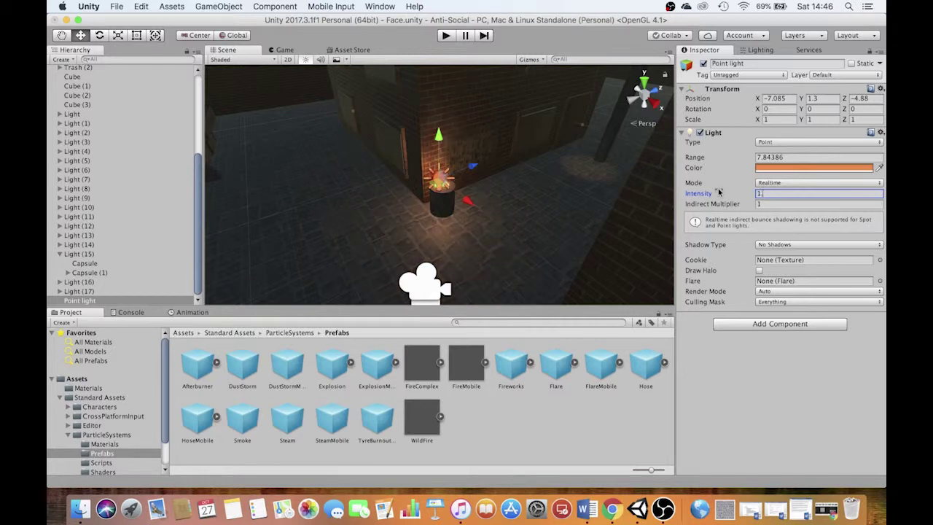
{"action": "left_click", "coordinate": [448, 36]}
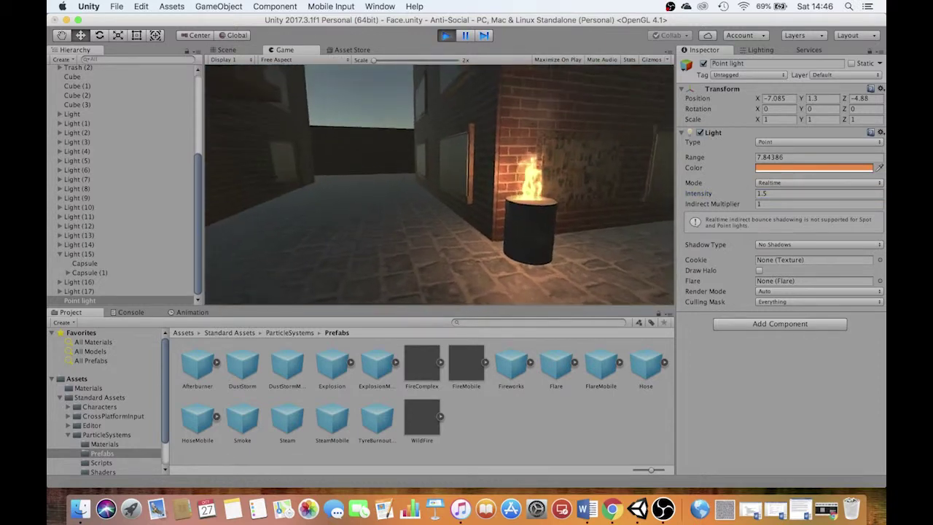
{"action": "left_click", "coordinate": [445, 35]}
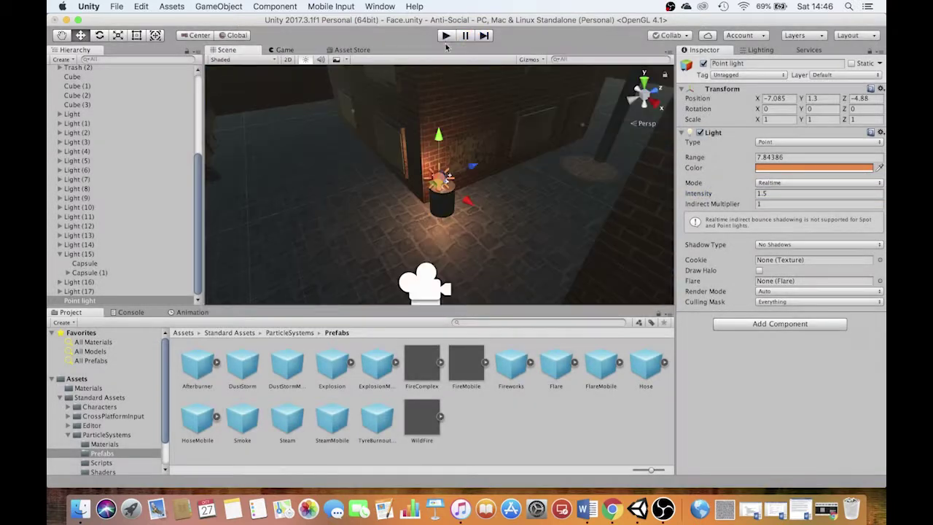
- Move the FPSController along X to about 11.2 and run the game to view the burning trash can from a distance
{"action": "scroll", "coordinate": [121, 246], "scroll_direction": "up", "scroll_amount": 5}
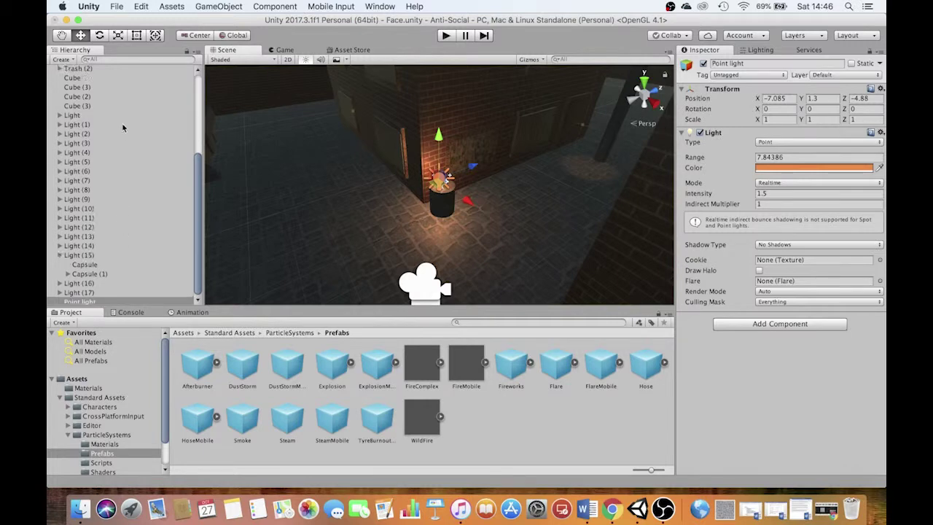
{"action": "double_click", "coordinate": [85, 79]}
{"action": "scroll", "coordinate": [529, 223], "scroll_direction": "down", "scroll_amount": 10}
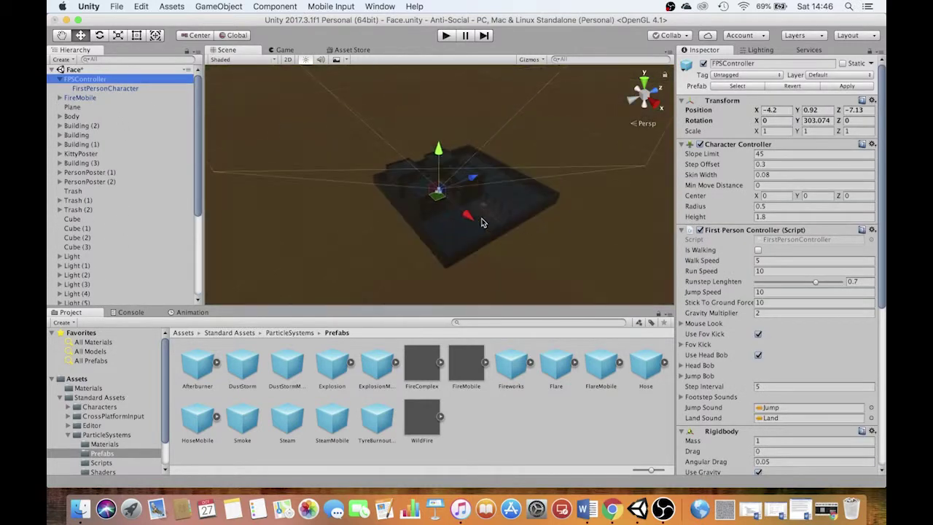
{"action": "left_click_drag", "start_coordinate": [470, 217], "coordinate": [498, 231]}
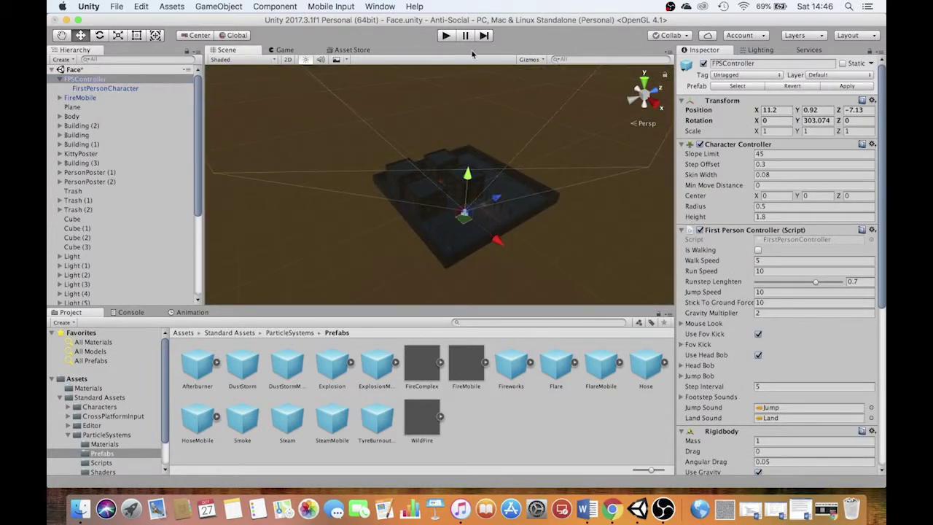
{"action": "left_click", "coordinate": [446, 36]}
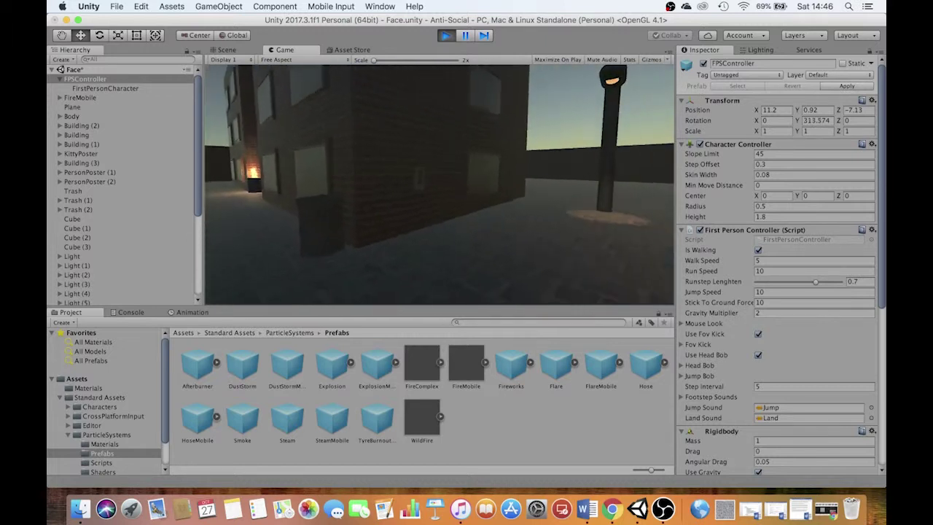
{"action": "key", "text": "w"}
{"action": "key", "text": "w"}
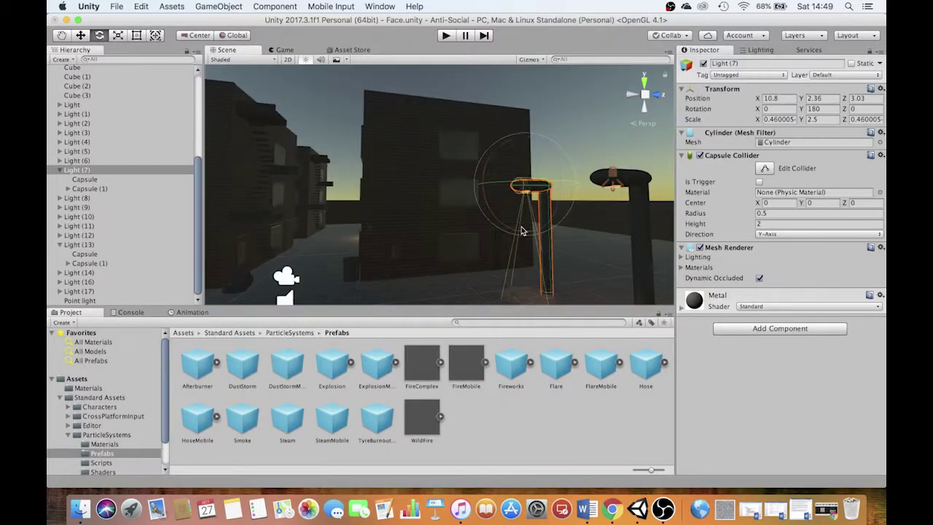
- Move the Light (7) lamp post along Z to about -0.47, then try tilting it about its center and undo the tilt
{"action": "key", "text": "w"}
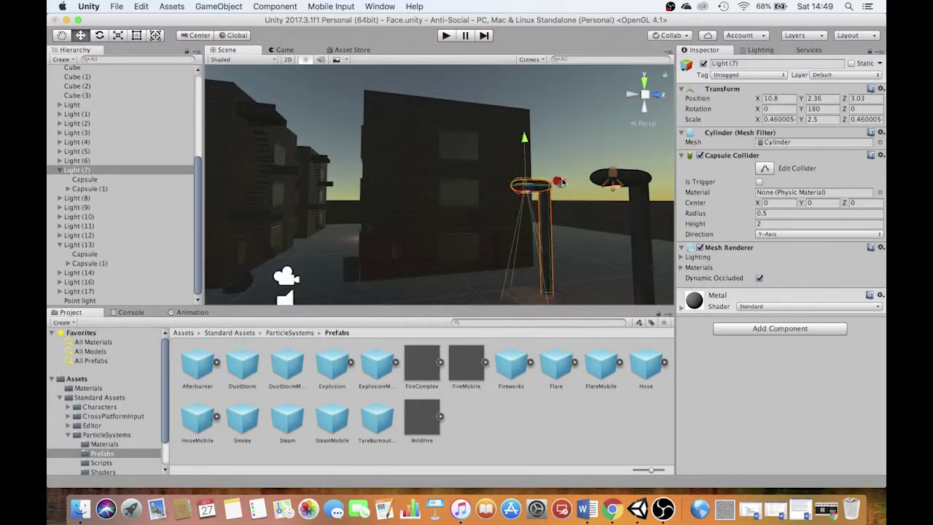
{"action": "left_click_drag", "start_coordinate": [561, 181], "coordinate": [489, 191]}
{"action": "key", "text": "e"}
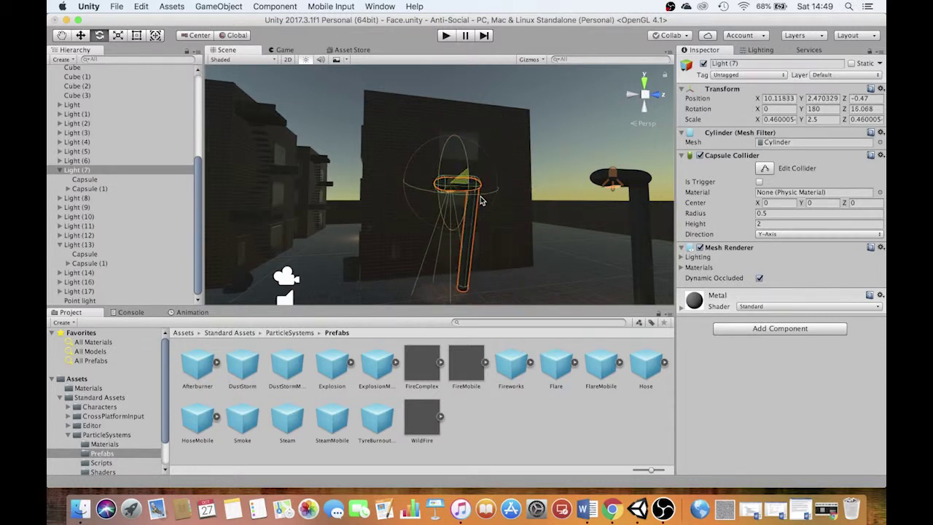
{"action": "key", "text": "super+z"}
- Switch the handle position to Pivot and rotate Light (7) until it lies flat, at about X -0.035, Y 174.888, Z 89.602
{"action": "left_click", "coordinate": [201, 36]}
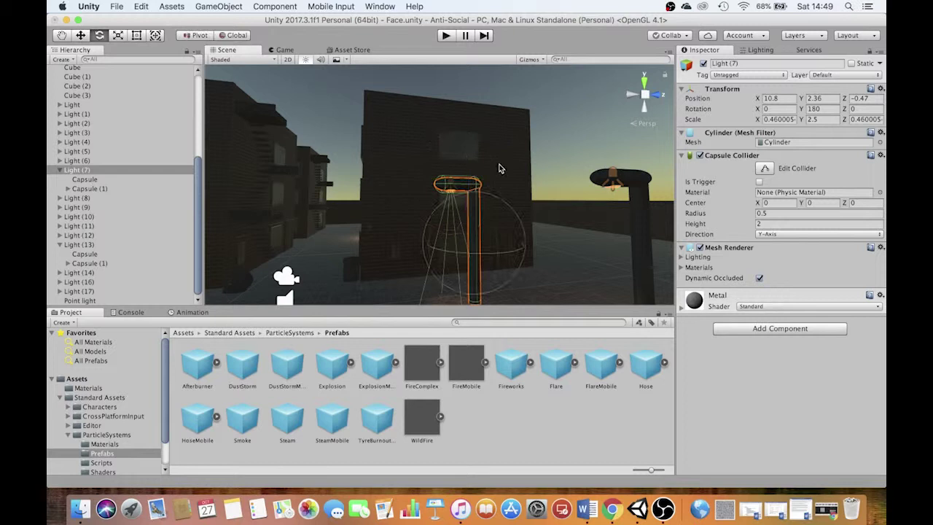
{"action": "left_click_drag", "start_coordinate": [489, 214], "coordinate": [547, 228]}
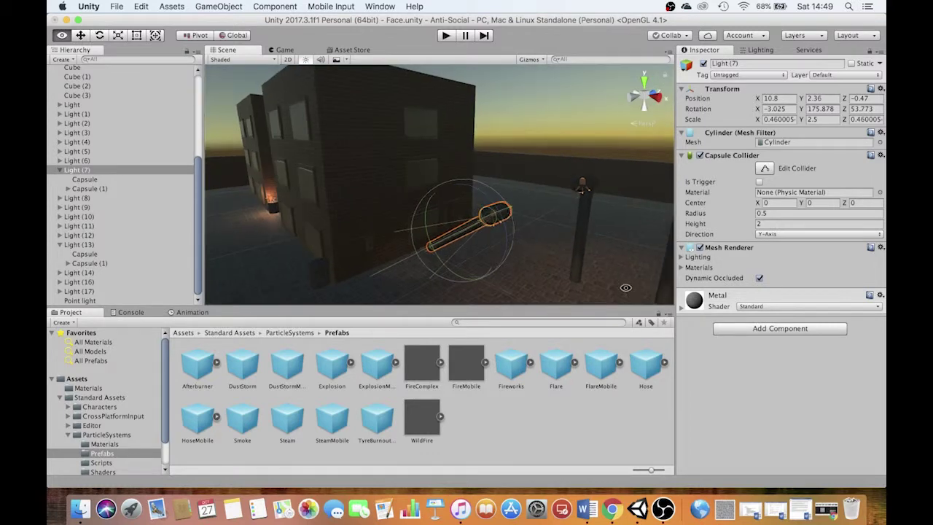
{"action": "key", "text": "w"}
{"action": "key", "text": "e"}
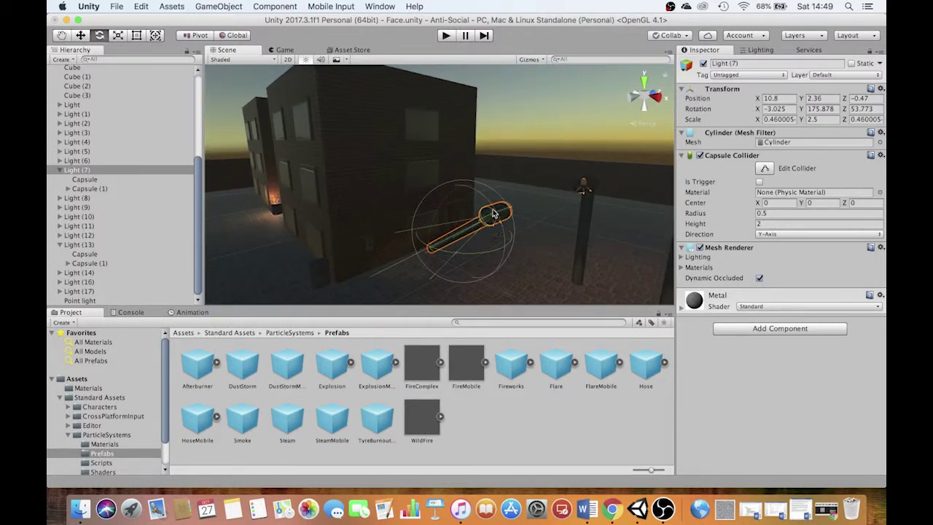
{"action": "left_click_drag", "start_coordinate": [493, 213], "coordinate": [527, 264]}
- Lower the toppled Light (7) lamp post onto the ground, at about X 9.68, Y -0.01, Z -1.19
{"action": "key", "text": "w"}
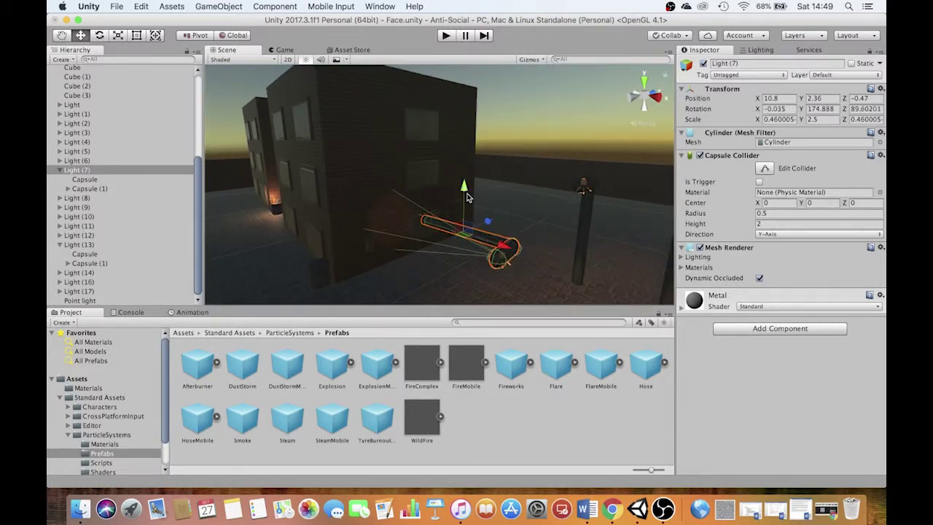
{"action": "left_click_drag", "start_coordinate": [467, 197], "coordinate": [516, 266]}
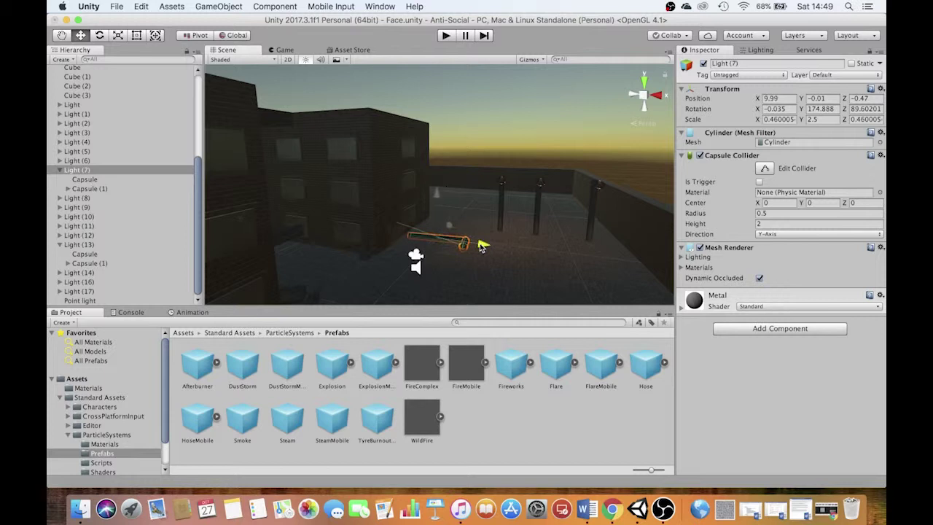
{"action": "left_click_drag", "start_coordinate": [448, 227], "coordinate": [444, 231]}
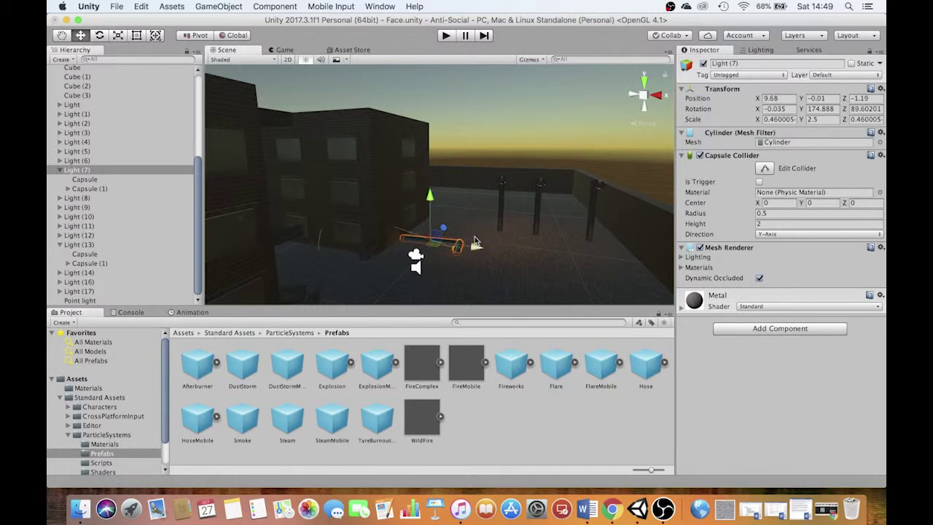
- Rotate the fallen Light (7) lamp post to about Z 92.36 and raise it to Y 0.12 so it rests on the ground
{"action": "key", "text": "e"}
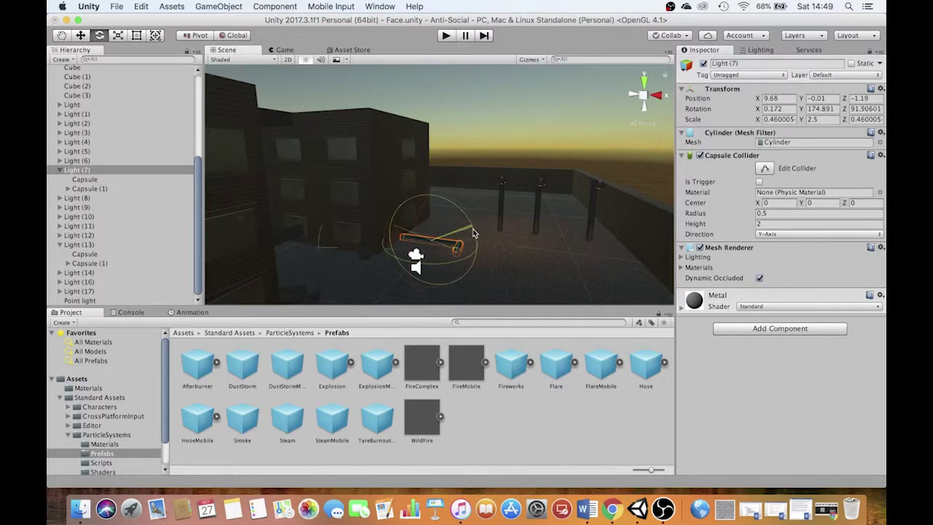
{"action": "key", "text": "w"}
{"action": "left_click_drag", "start_coordinate": [429, 197], "coordinate": [447, 158]}
{"action": "key", "text": "f"}
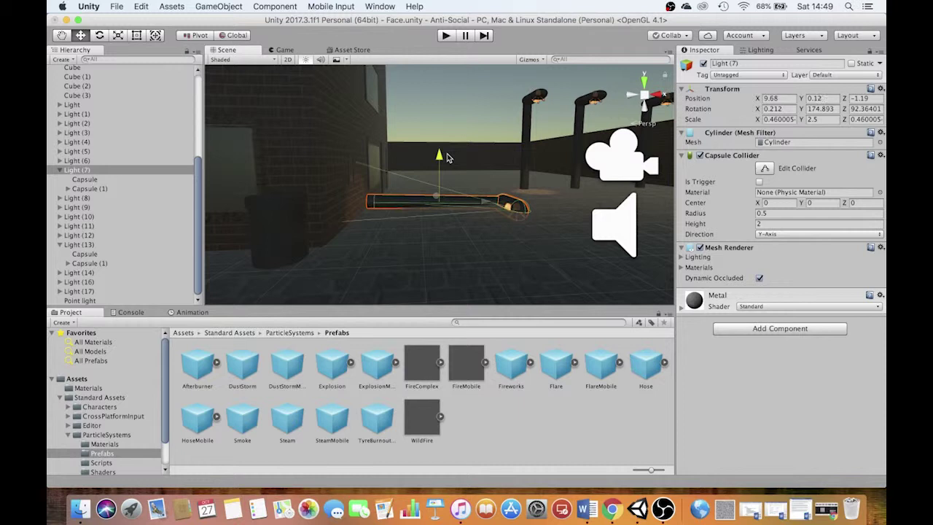
- Rotate the Spotlight inside Light (7) to about Y -7.79 to aim at the wall poster, and set its intensity to 2.75
{"action": "left_click", "coordinate": [67, 188]}
{"action": "left_click", "coordinate": [94, 198]}
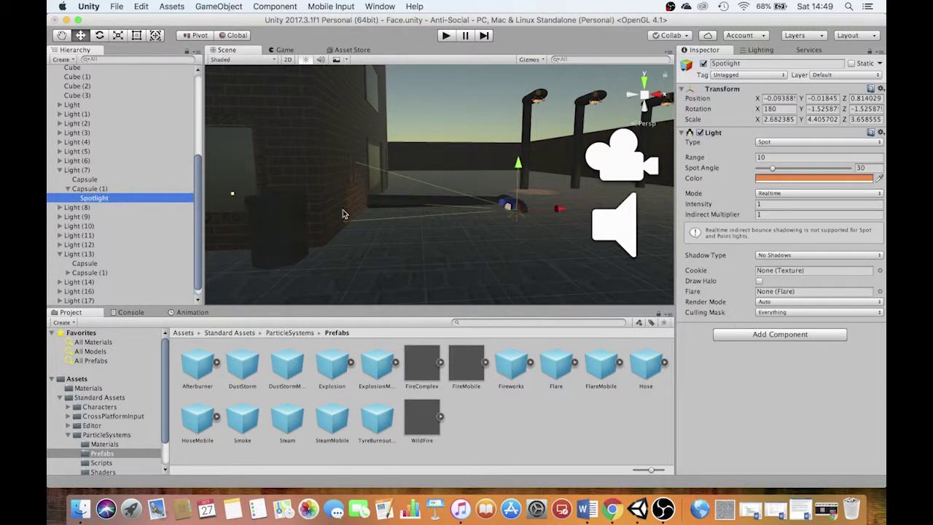
{"action": "key", "text": "e"}
{"action": "left_click_drag", "start_coordinate": [493, 175], "coordinate": [502, 164]}
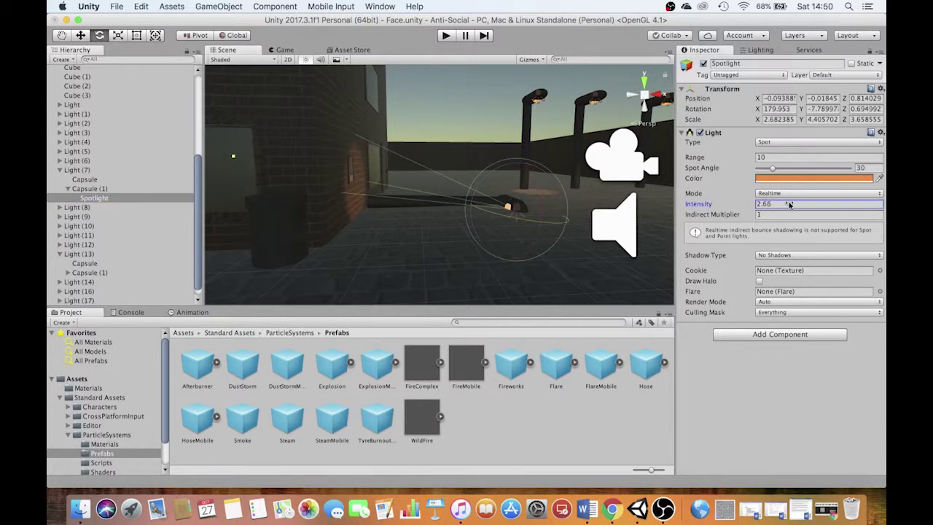
{"action": "left_click_drag", "start_coordinate": [530, 174], "coordinate": [430, 200], "text": "alt"}
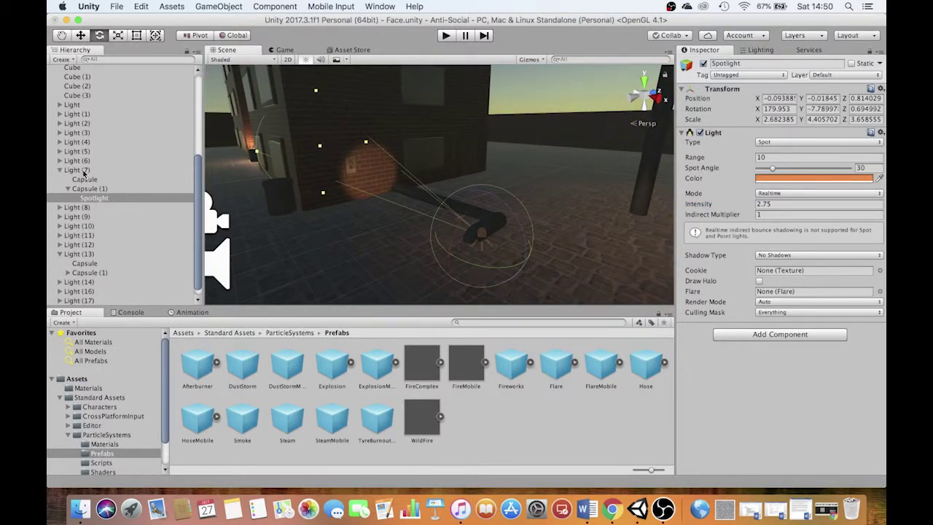
- Move the toppled Light (7) lamp post along Z to -1.6
{"action": "left_click", "coordinate": [79, 170]}
{"action": "key", "text": "w"}
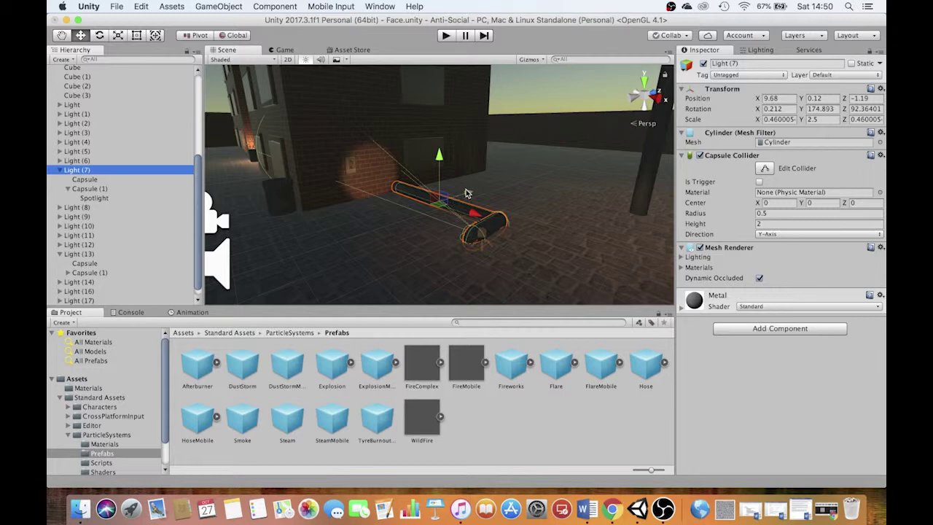
{"action": "left_click_drag", "start_coordinate": [467, 193], "coordinate": [460, 194]}
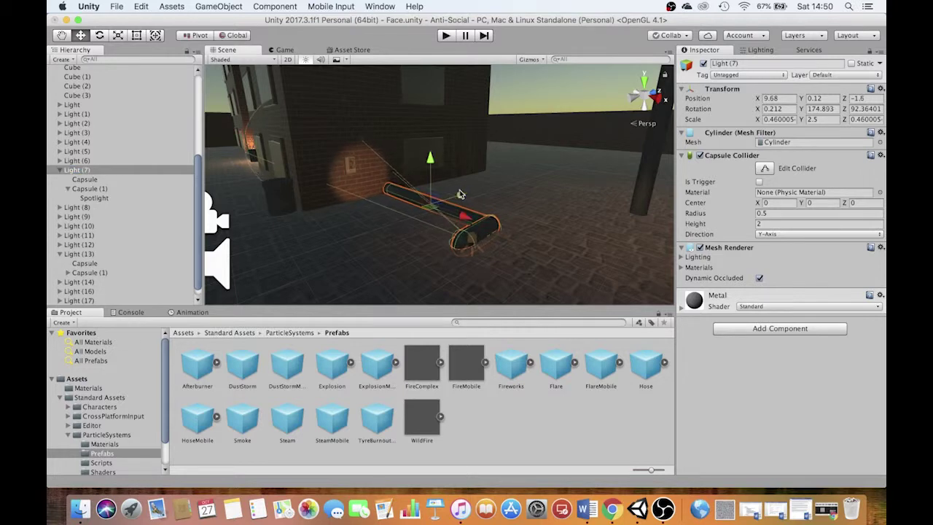
- Run the game, walk past the fallen lamp to the lit wall poster and around the building, and stop playing
{"action": "left_click", "coordinate": [447, 37]}
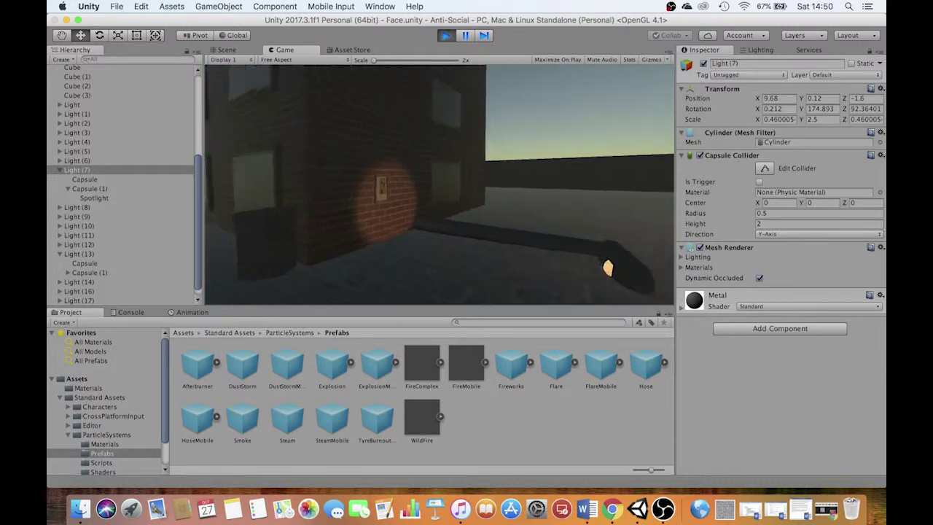
{"action": "key", "text": "w"}
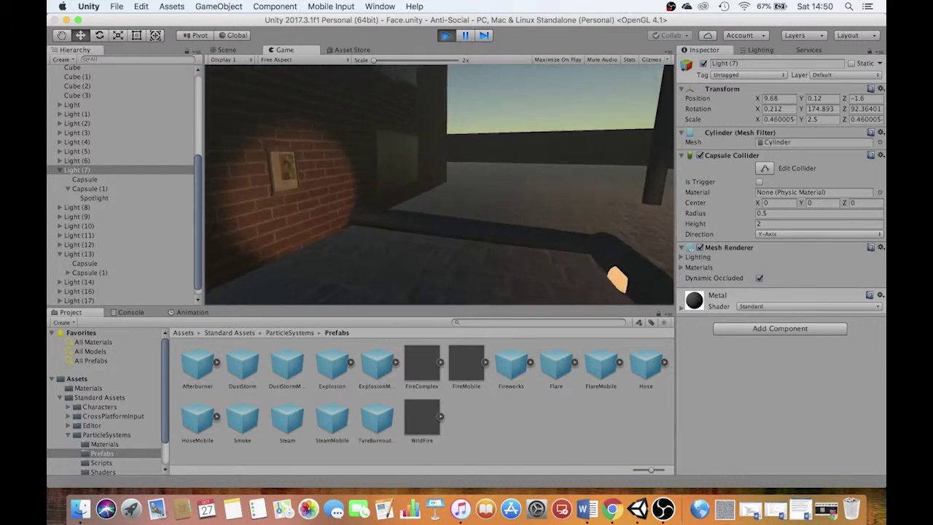
{"action": "key", "text": "w"}
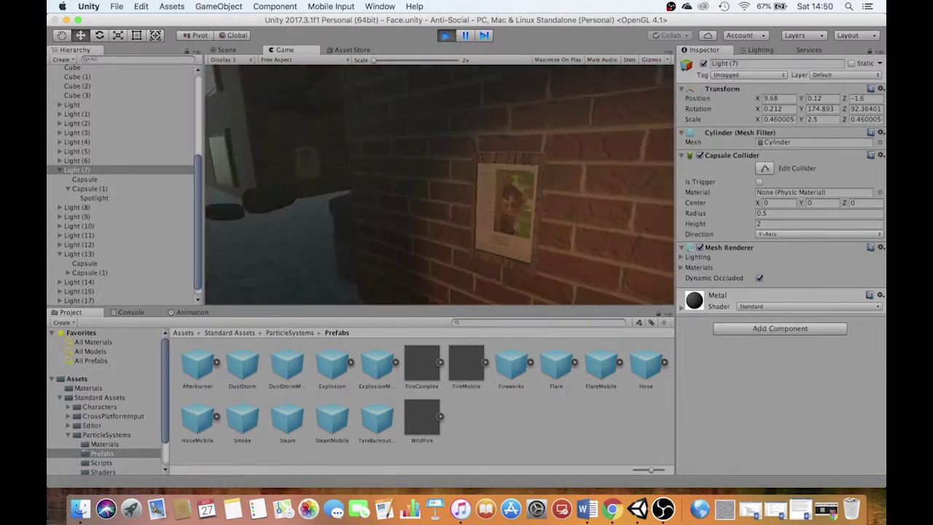
{"action": "key", "text": "s"}
{"action": "key", "text": "w"}
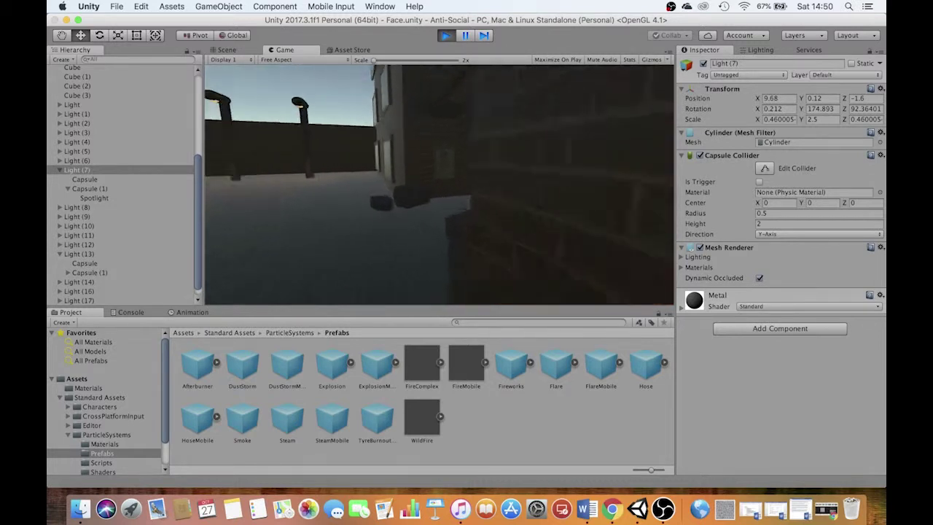
{"action": "key", "text": "w"}
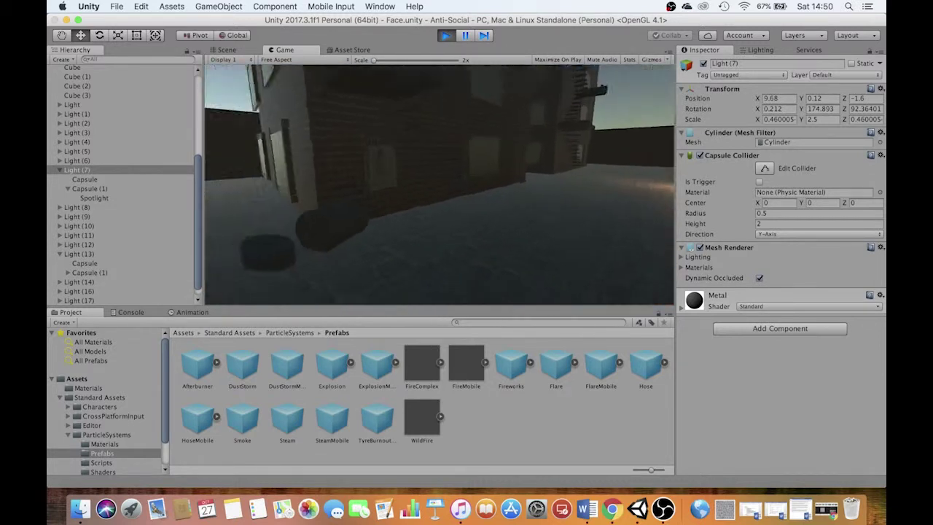
{"action": "key", "text": "Escape"}
{"action": "left_click", "coordinate": [447, 35]}
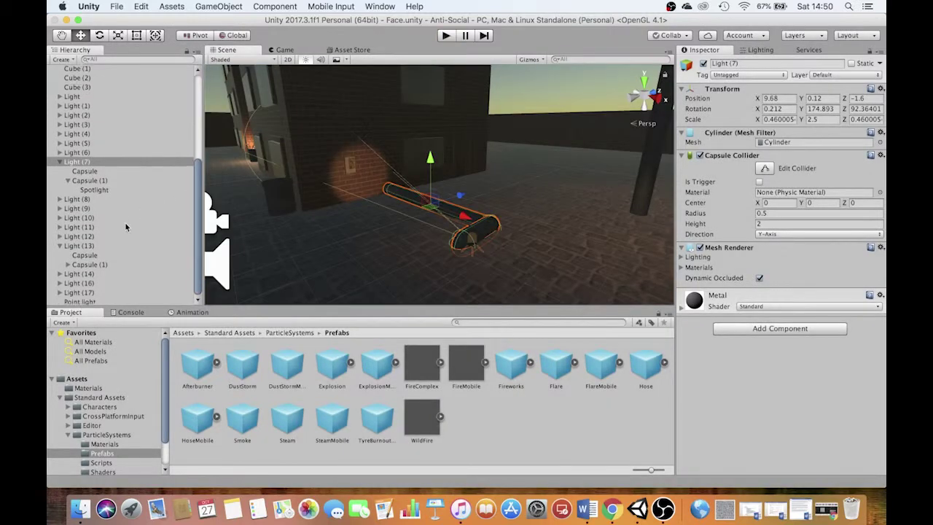
- Make FireMobile and the Point light children of the Trash object
{"action": "scroll", "coordinate": [124, 218], "scroll_direction": "up", "scroll_amount": 5}
{"action": "scroll", "coordinate": [126, 224], "scroll_direction": "down", "scroll_amount": 5}
{"action": "double_click", "coordinate": [84, 300]}
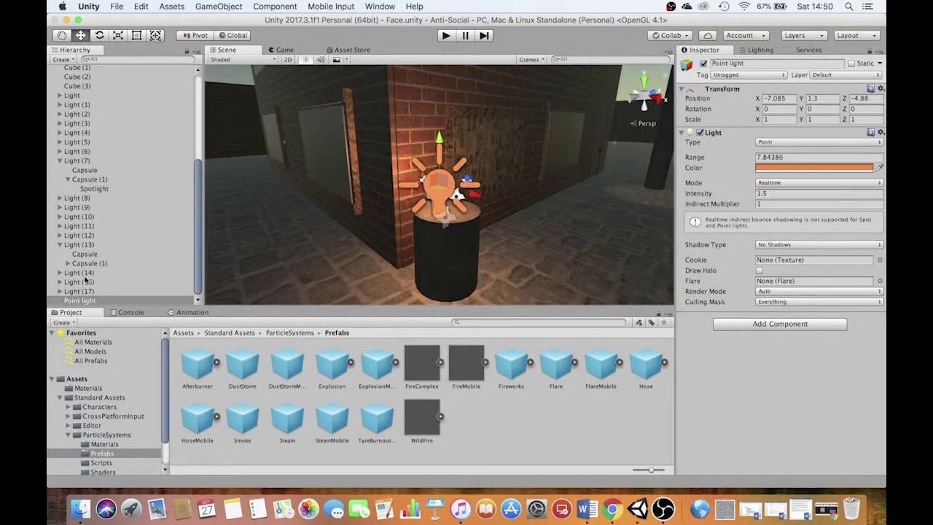
{"action": "scroll", "coordinate": [106, 185], "scroll_direction": "up", "scroll_amount": 6}
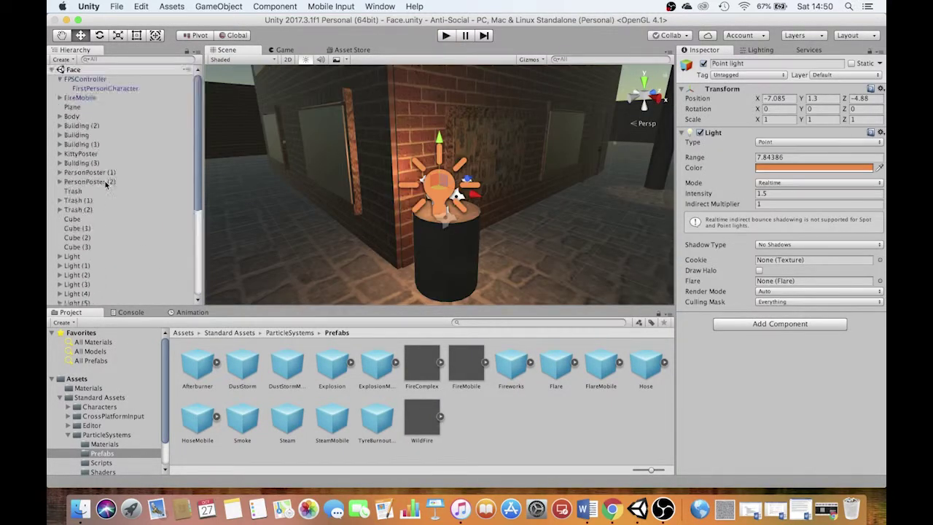
{"action": "left_click", "coordinate": [102, 190]}
{"action": "left_click_drag", "start_coordinate": [80, 100], "coordinate": [81, 191]}
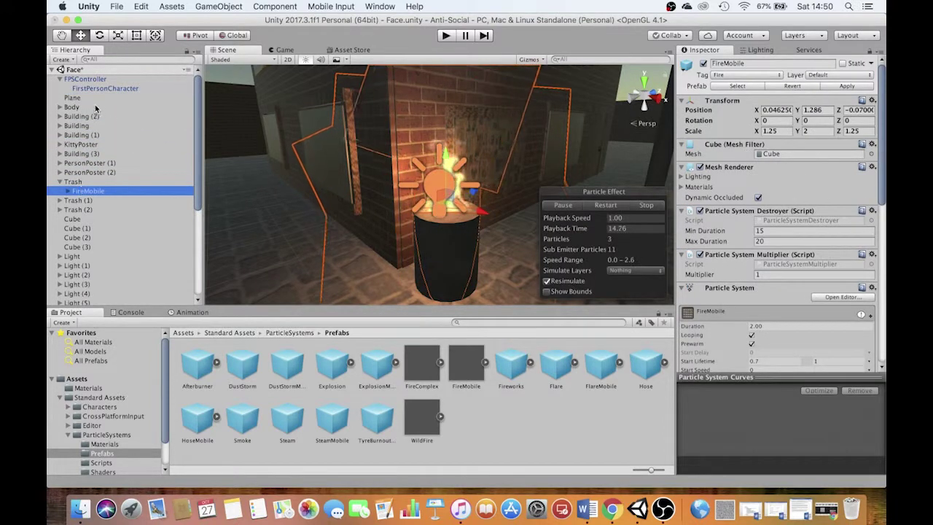
{"action": "scroll", "coordinate": [113, 188], "scroll_direction": "down", "scroll_amount": 6}
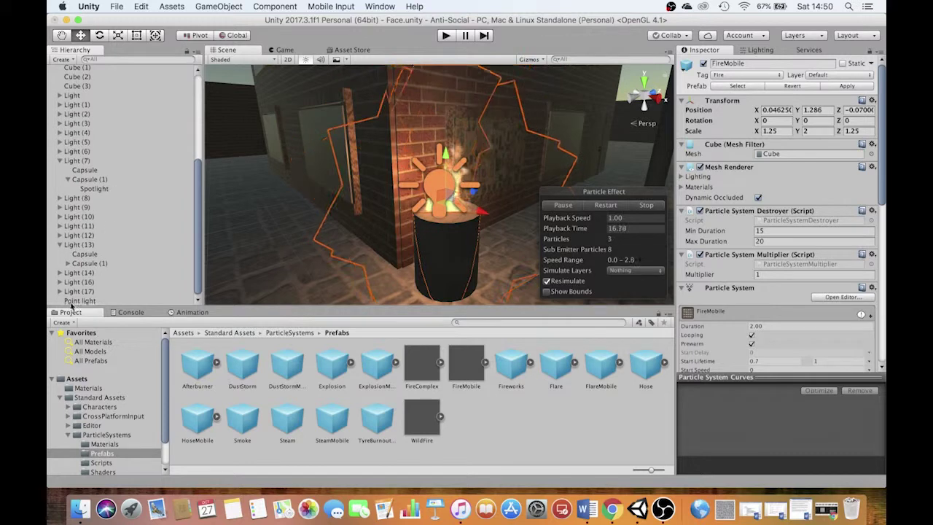
{"action": "left_click_drag", "start_coordinate": [79, 300], "coordinate": [79, 185]}
- Duplicate the burning Trash can and move the copy to about X 3.85, Y 0.466, Z -10.64
{"action": "left_click", "coordinate": [79, 184]}
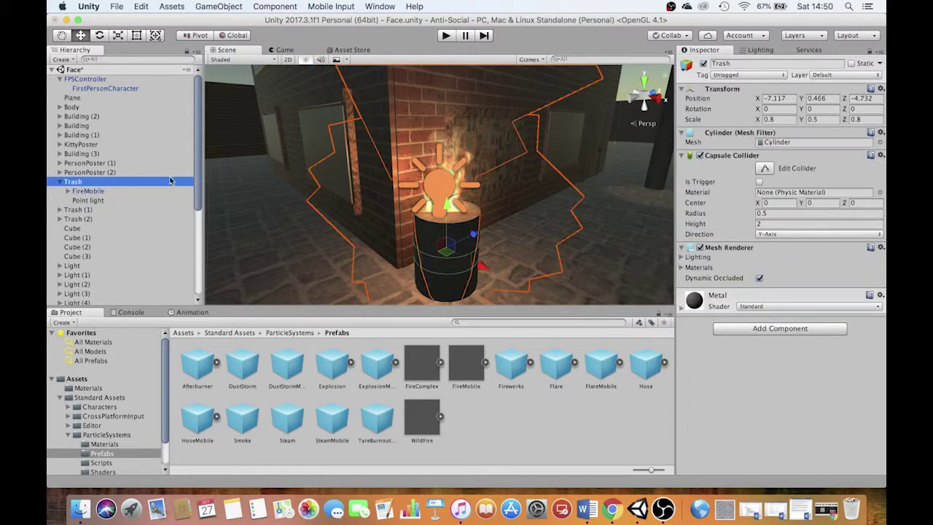
{"action": "key", "text": "f"}
{"action": "scroll", "coordinate": [483, 204], "scroll_direction": "down", "scroll_amount": 3}
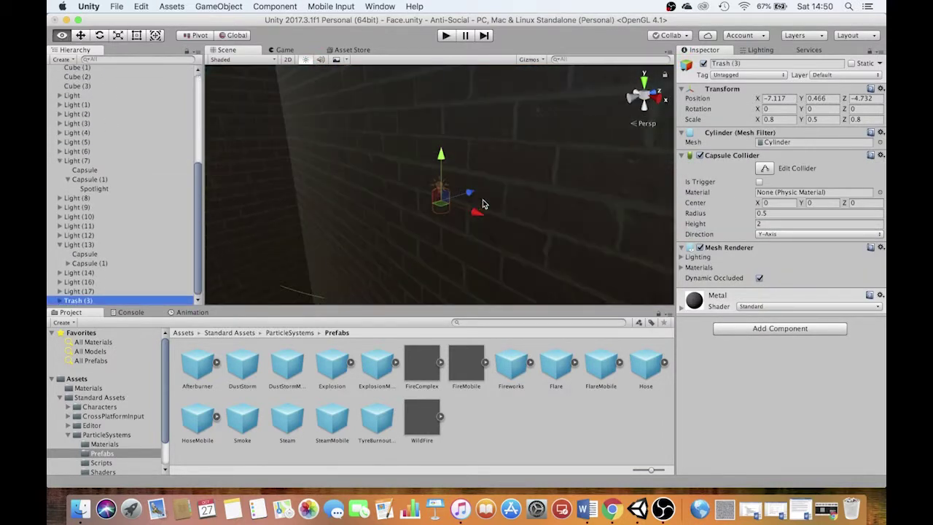
{"action": "left_click_drag", "start_coordinate": [483, 204], "coordinate": [374, 256], "text": "alt"}
{"action": "scroll", "coordinate": [453, 223], "scroll_direction": "down", "scroll_amount": 5}
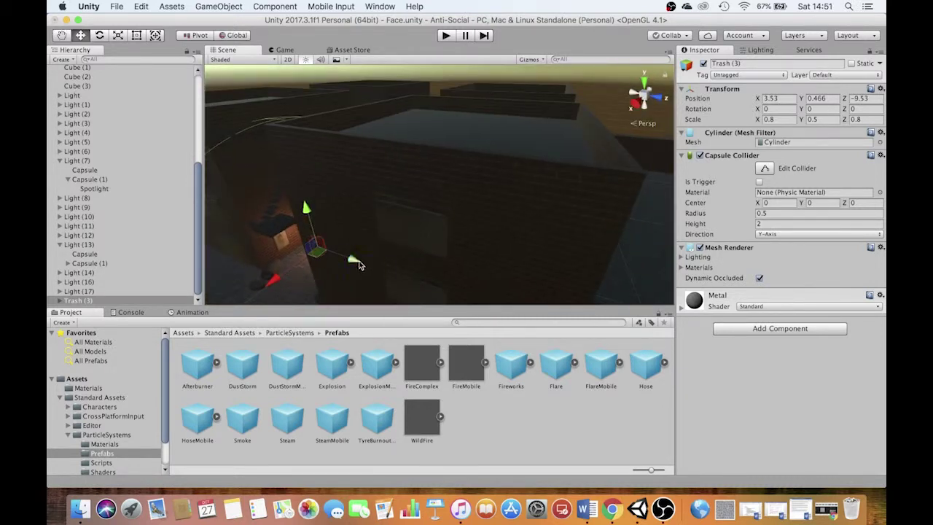
{"action": "left_click_drag", "start_coordinate": [263, 274], "coordinate": [260, 276]}
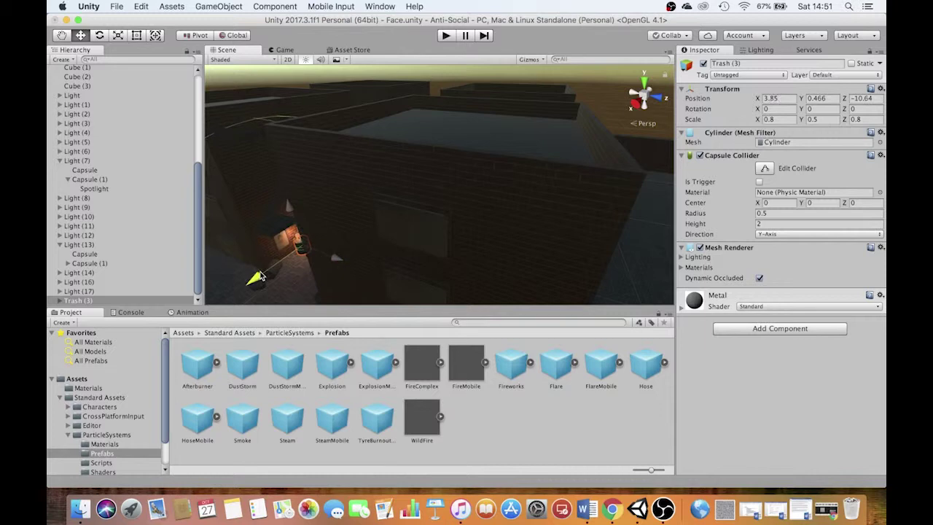
{"action": "key", "text": "f"}
{"action": "left_click_drag", "start_coordinate": [371, 242], "coordinate": [310, 161], "text": "alt"}
- Run the game, walk toward the fallen lamp post to watch its flickering light, and stop playing
{"action": "left_click", "coordinate": [444, 36]}
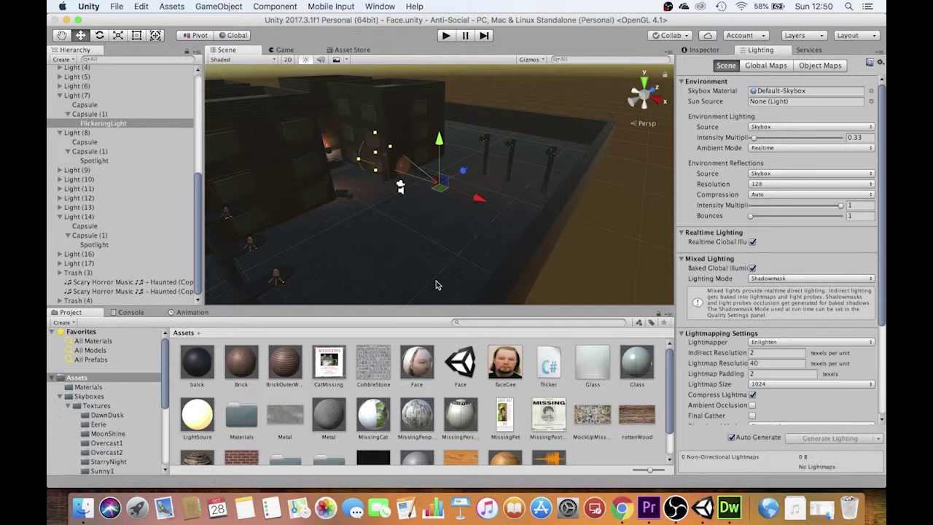
{"action": "left_click", "coordinate": [445, 36]}
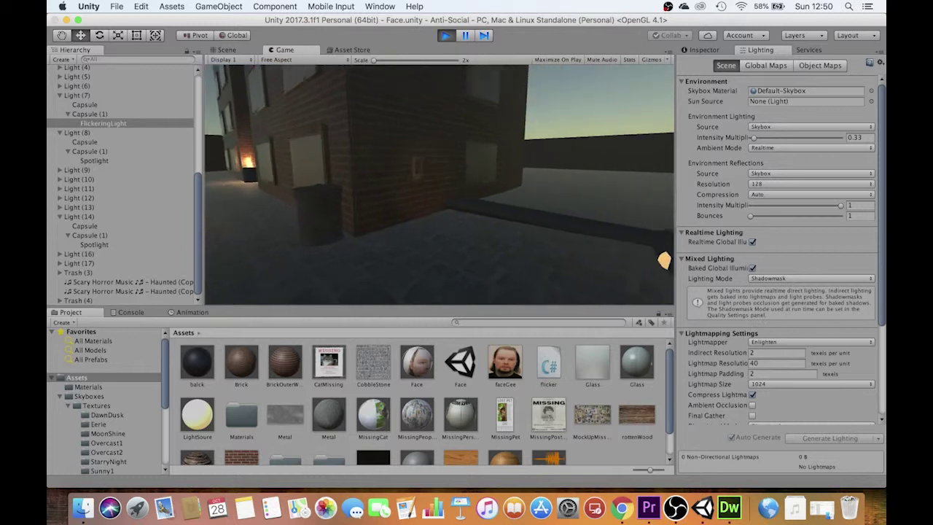
{"action": "key", "text": "w"}
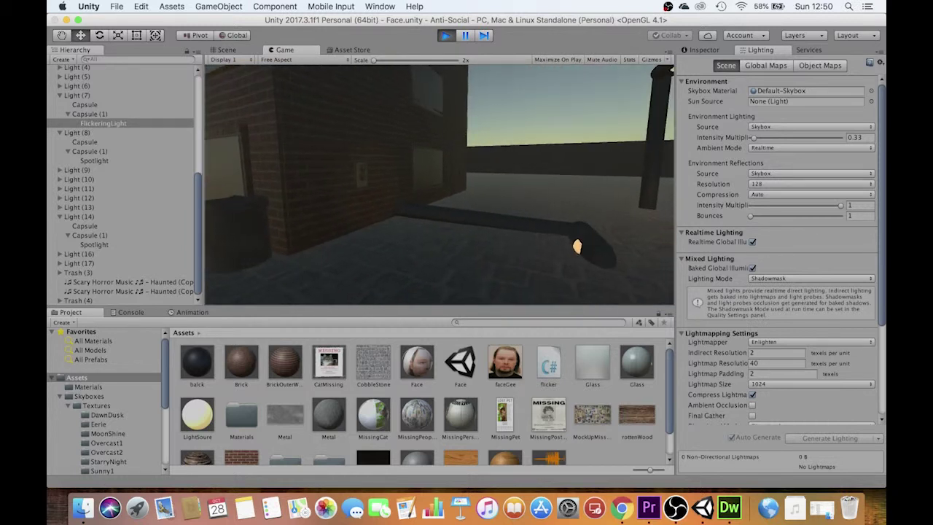
{"action": "key", "text": "w"}
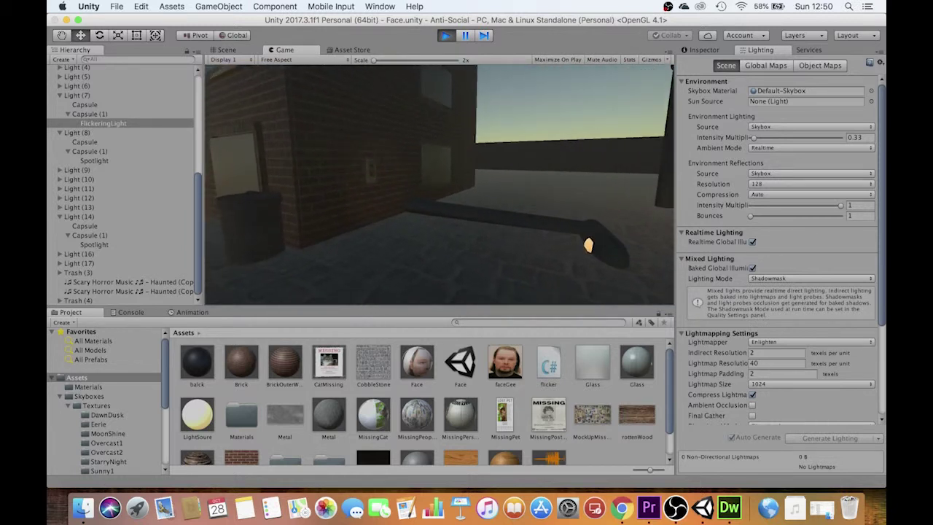
{"action": "key", "text": "w"}
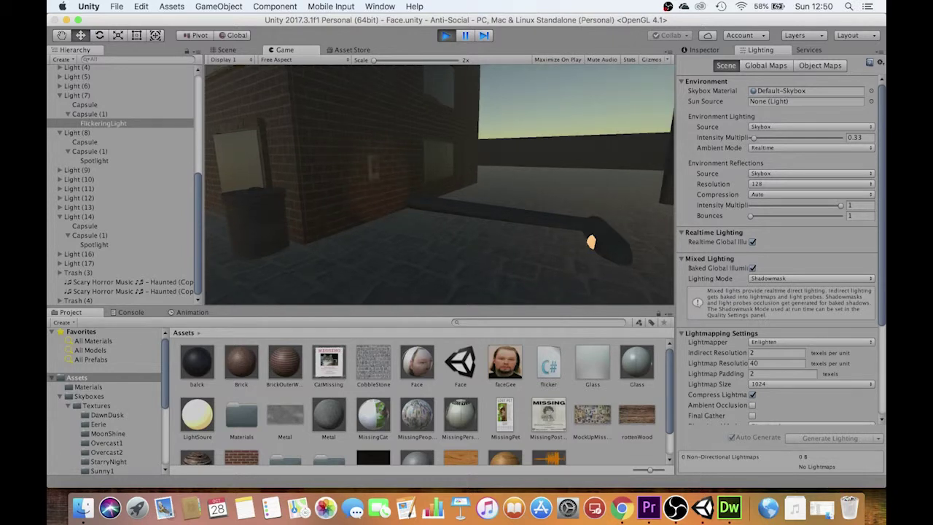
{"action": "key", "text": "Escape"}
{"action": "left_click", "coordinate": [449, 36]}
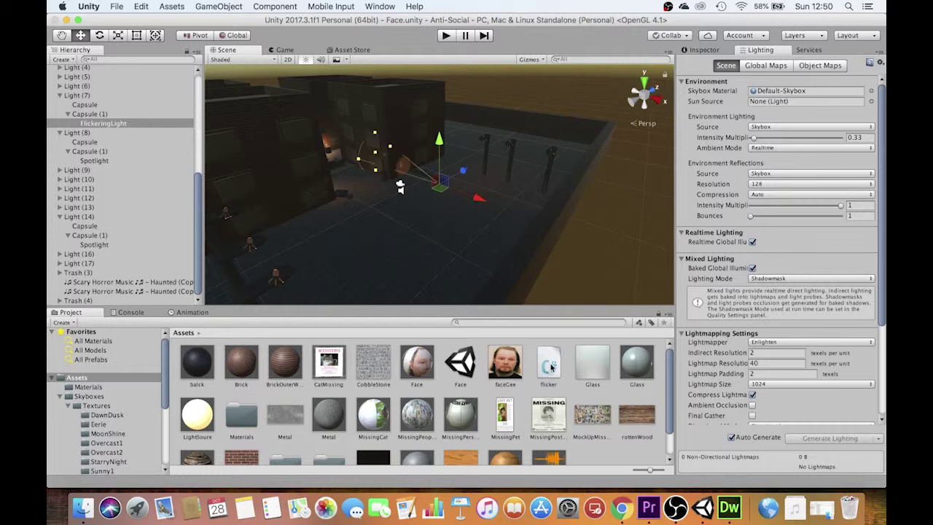
- Switch to Chrome, review the LightFlickerEffect.cs script on GitHub Gist, and select all of its code
{"action": "left_click", "coordinate": [621, 508]}
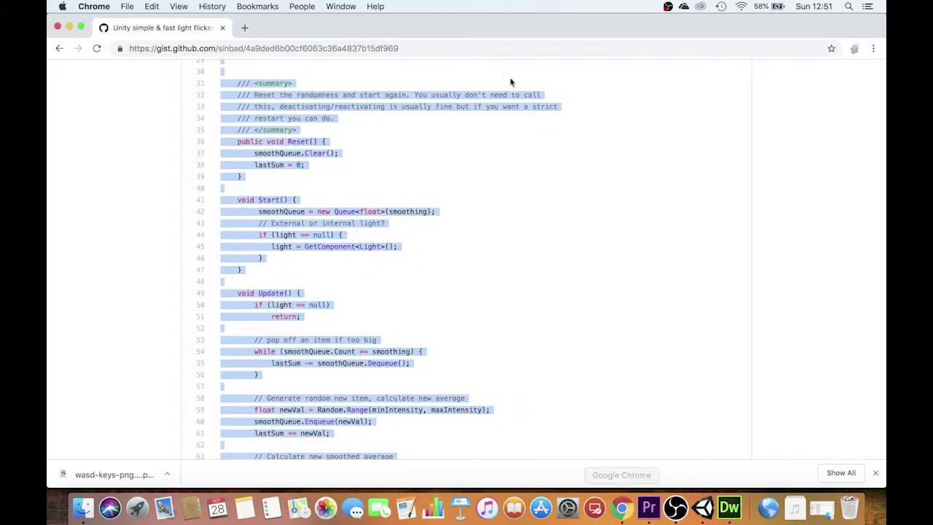
{"action": "scroll", "coordinate": [511, 82], "scroll_direction": "down", "scroll_amount": 5}
{"action": "scroll", "coordinate": [510, 136], "scroll_direction": "up", "scroll_amount": 15}
{"action": "left_click", "coordinate": [241, 120]}
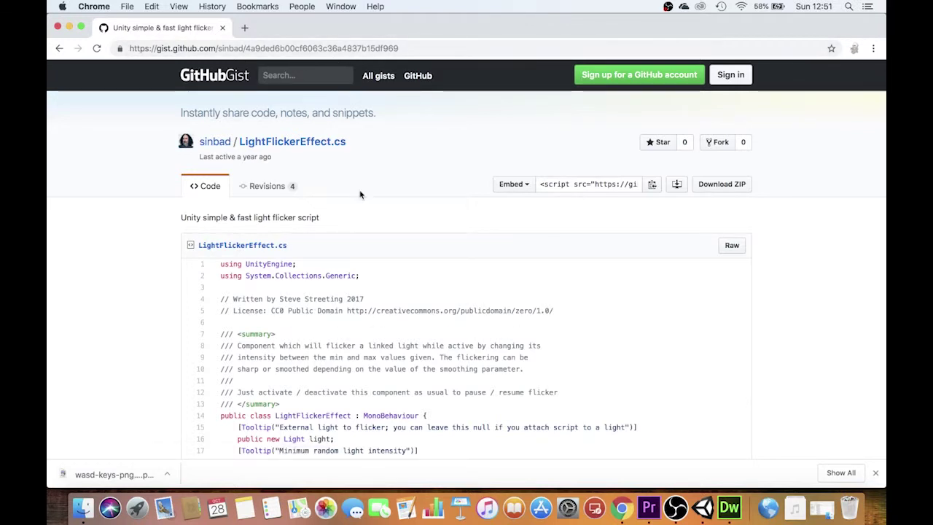
{"action": "scroll", "coordinate": [327, 331], "scroll_direction": "down", "scroll_amount": 8}
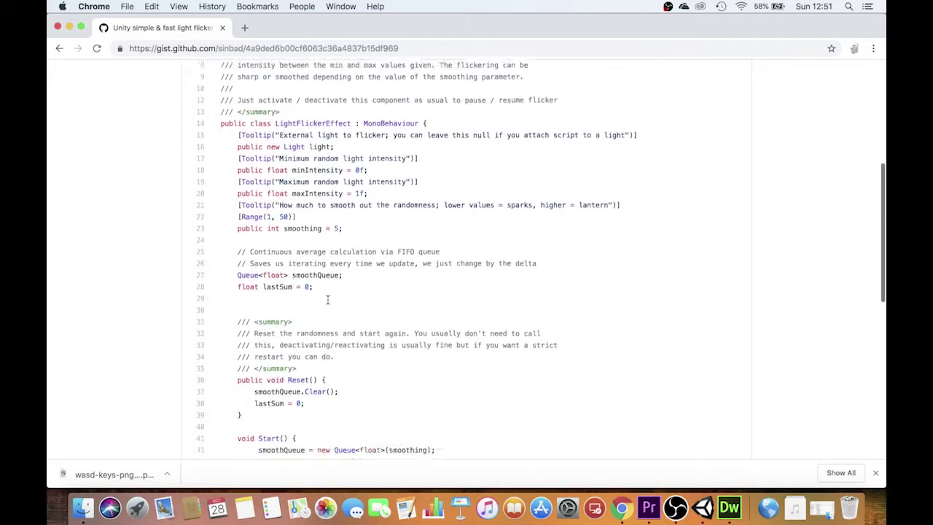
{"action": "scroll", "coordinate": [327, 299], "scroll_direction": "down", "scroll_amount": 12}
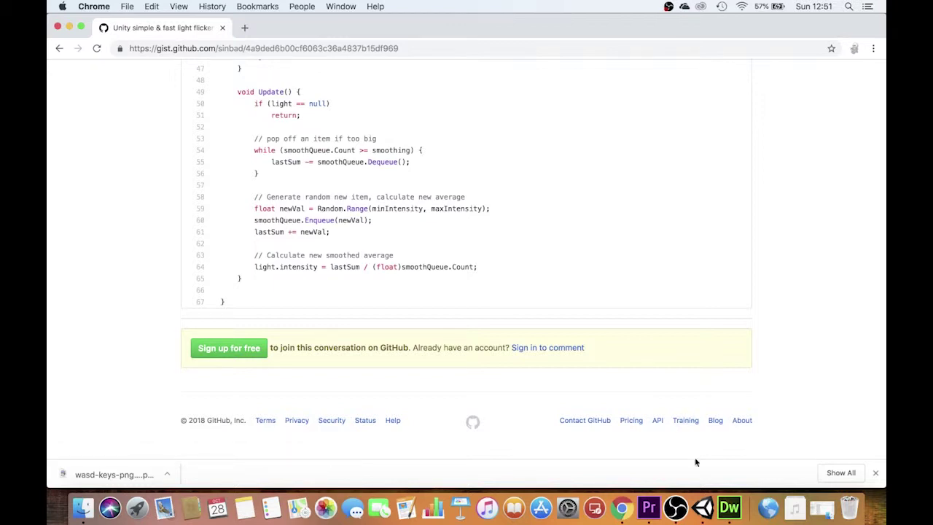
{"action": "scroll", "coordinate": [452, 195], "scroll_direction": "up", "scroll_amount": 5}
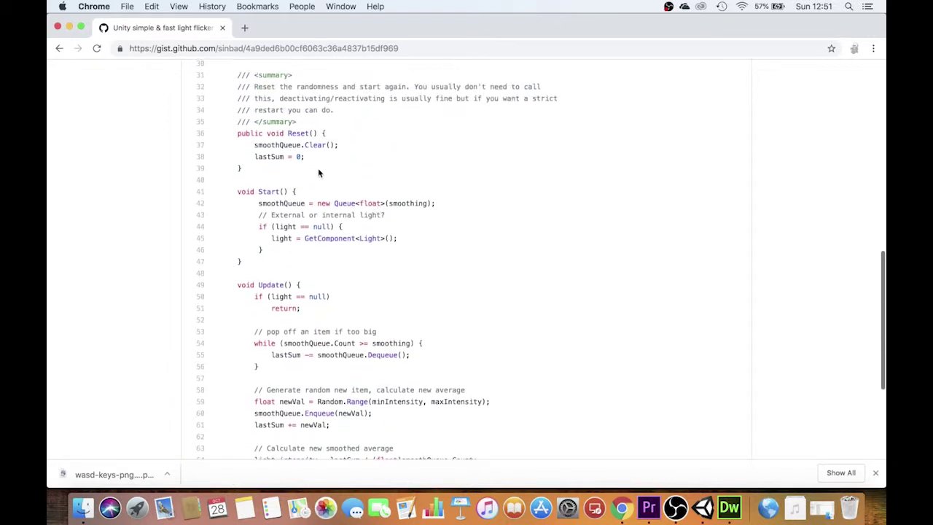
{"action": "key", "text": "super+a"}
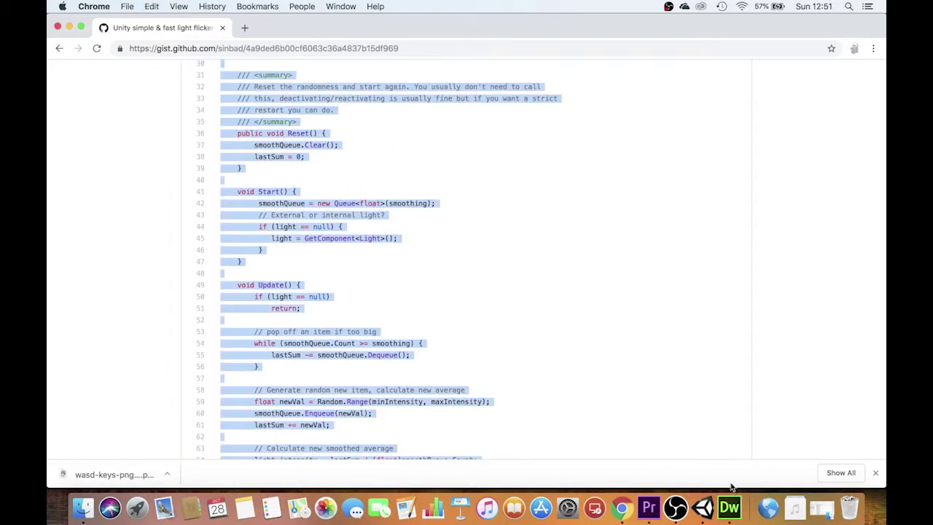
- Switch to Unity and create a new C# script in the Assets folder
{"action": "left_click", "coordinate": [703, 510]}
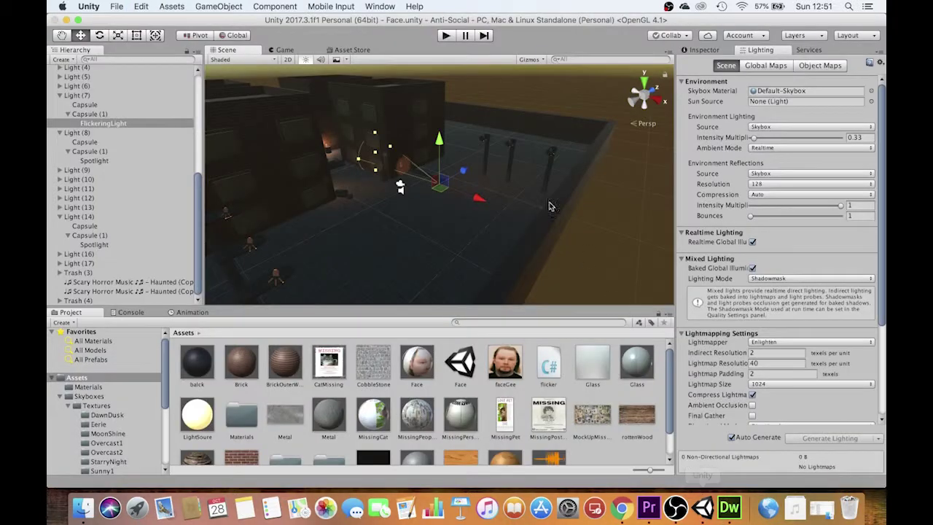
{"action": "right_click", "coordinate": [573, 393]}
{"action": "mouse_move", "coordinate": [635, 266]}
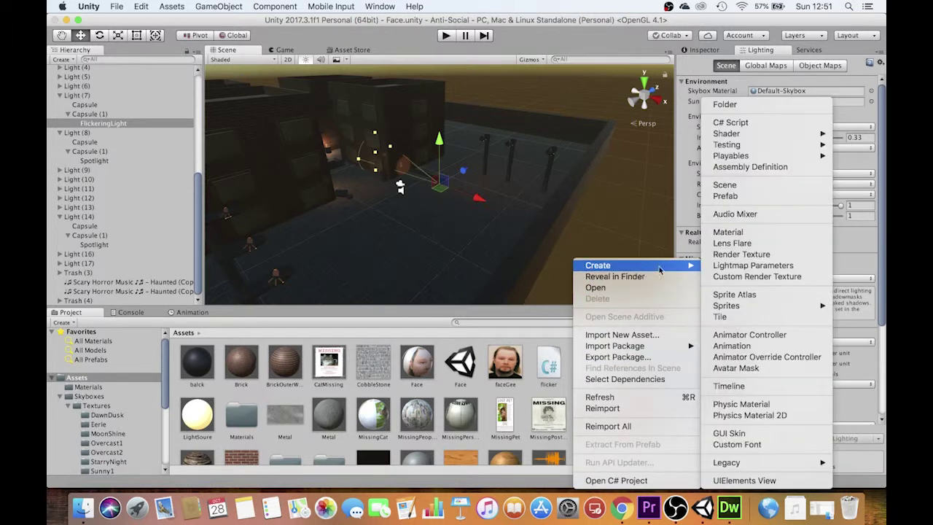
{"action": "left_click", "coordinate": [730, 122]}
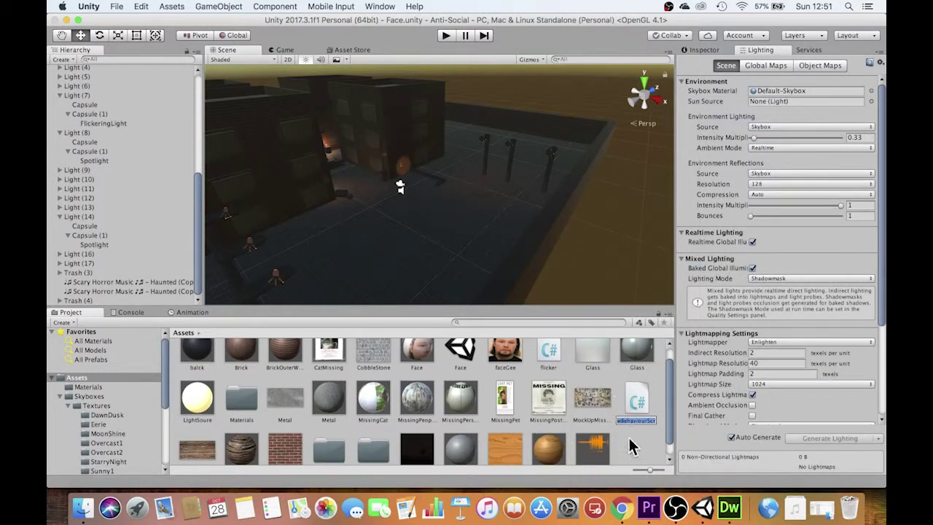
- Check the class name in the gist in Chrome, return to Unity and rename the new script LightFlickerEffect
{"action": "left_click", "coordinate": [621, 508]}
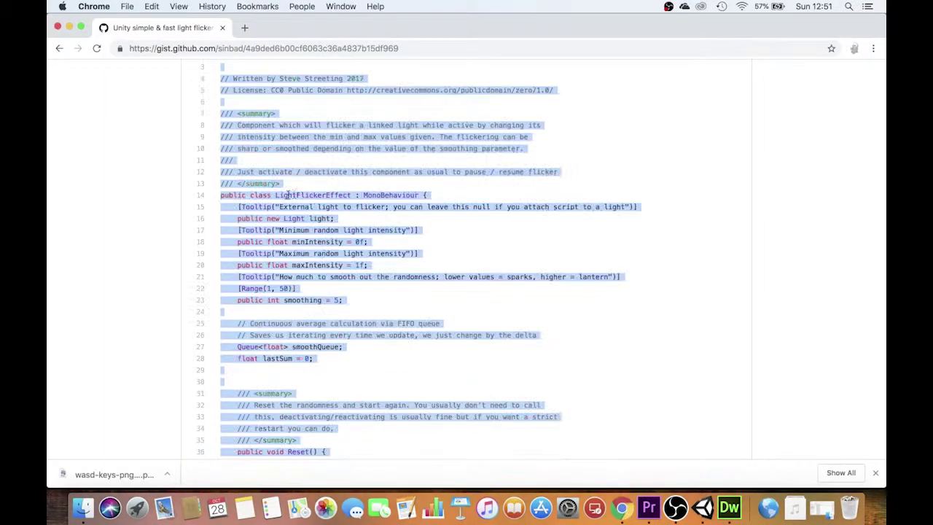
{"action": "left_click", "coordinate": [275, 196]}
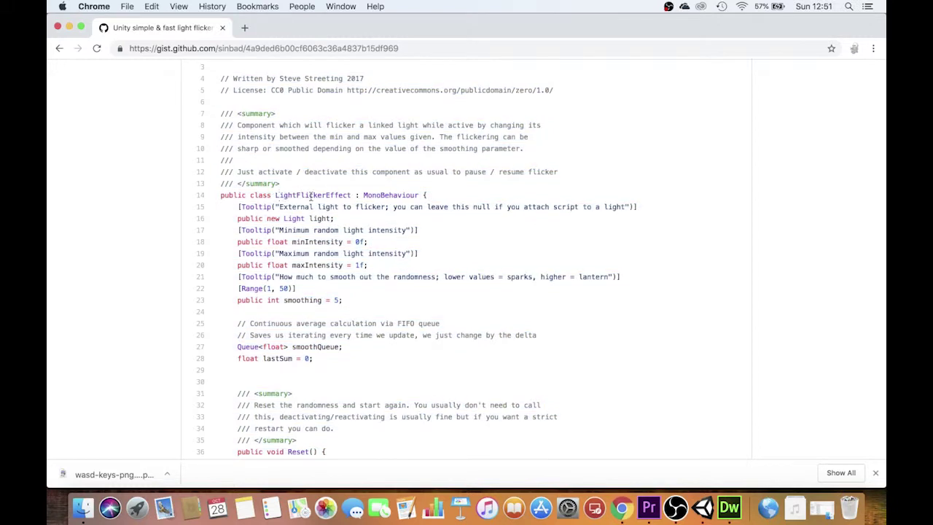
{"action": "left_click", "coordinate": [703, 508]}
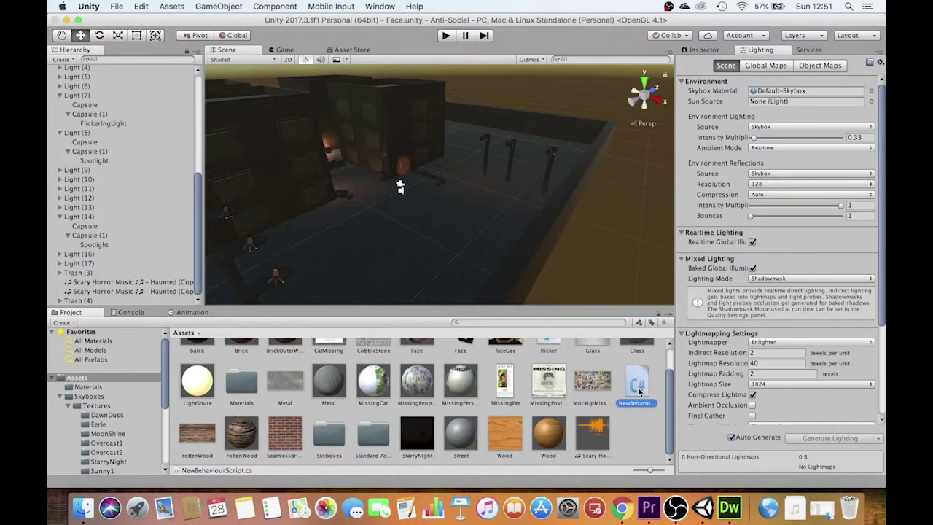
{"action": "key", "text": "Return"}
{"action": "type", "text": "LightFlickerEffect"}
{"action": "key", "text": "Return"}
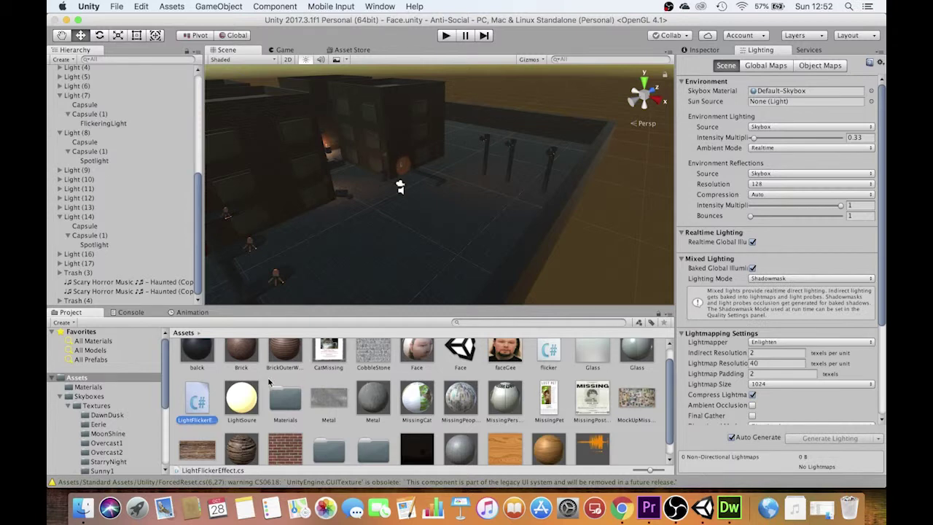
- Open the LightFlickerEffect script in Dreamweaver and replace its default code with the copied gist content
{"action": "double_click", "coordinate": [198, 401]}
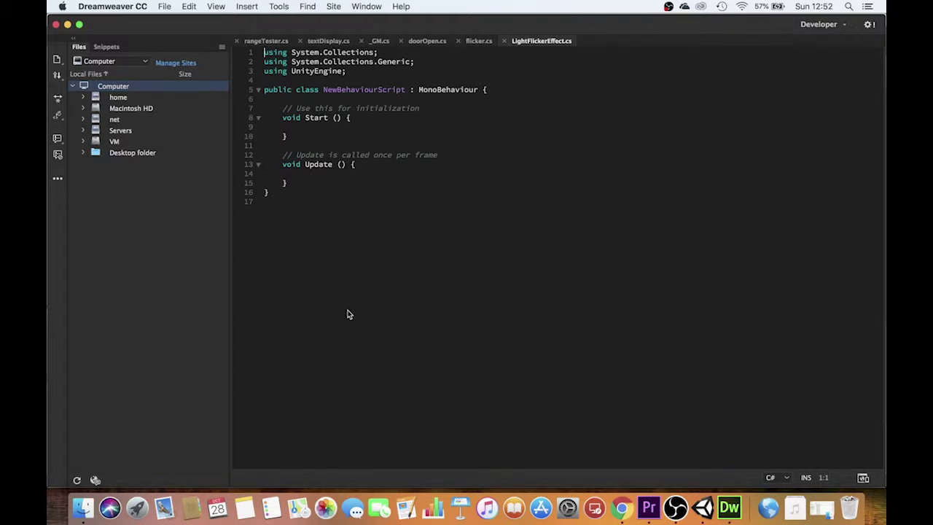
{"action": "left_click_drag", "start_coordinate": [264, 201], "coordinate": [231, 21]}
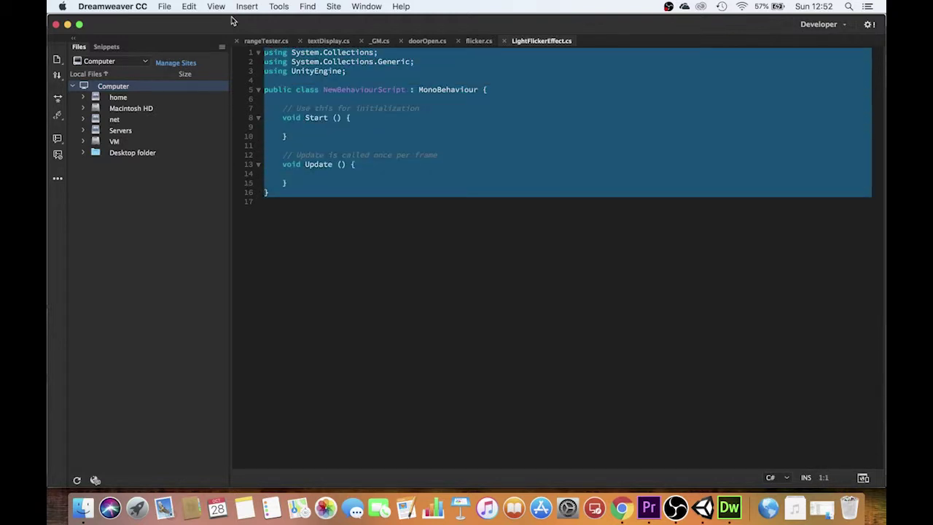
{"action": "key", "text": "super+v"}
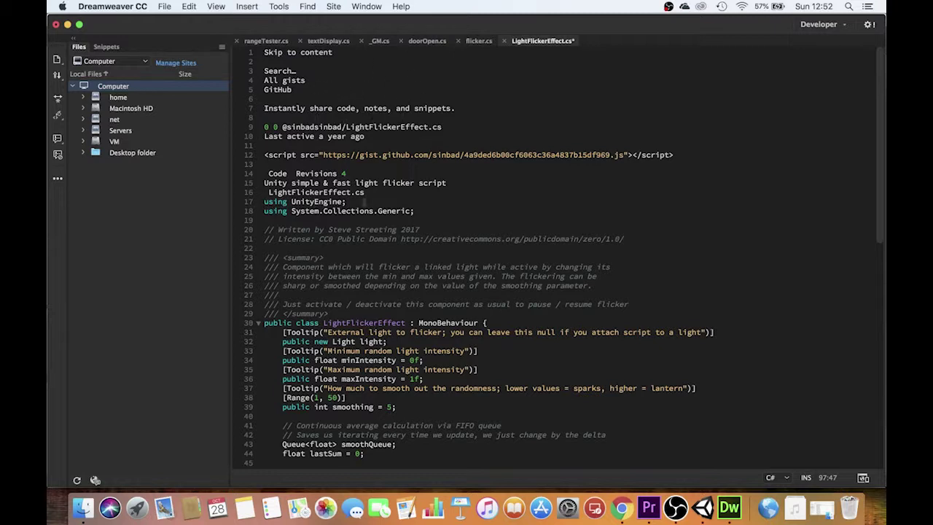
- Delete the stray GitHub page text above the using lines and below the final closing brace, and save the script
{"action": "left_click_drag", "start_coordinate": [364, 193], "coordinate": [219, 7]}
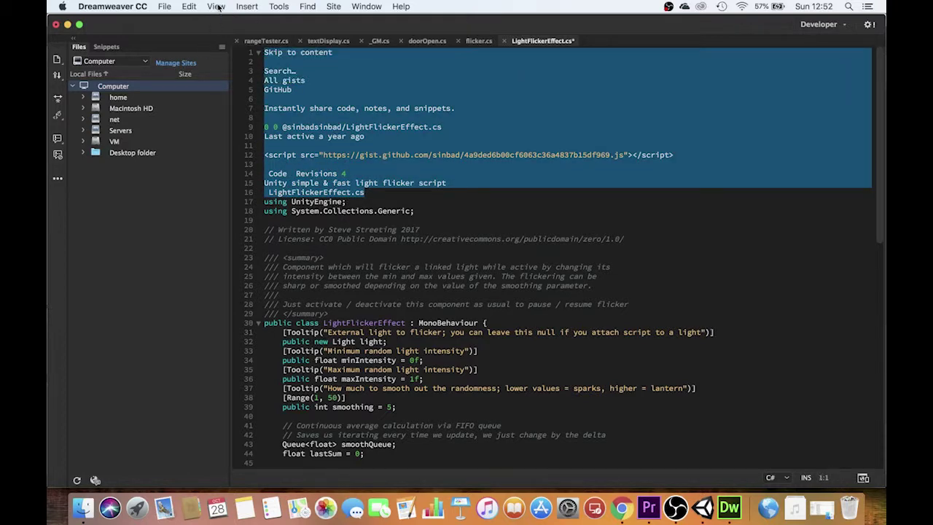
{"action": "key", "text": "BackSpace"}
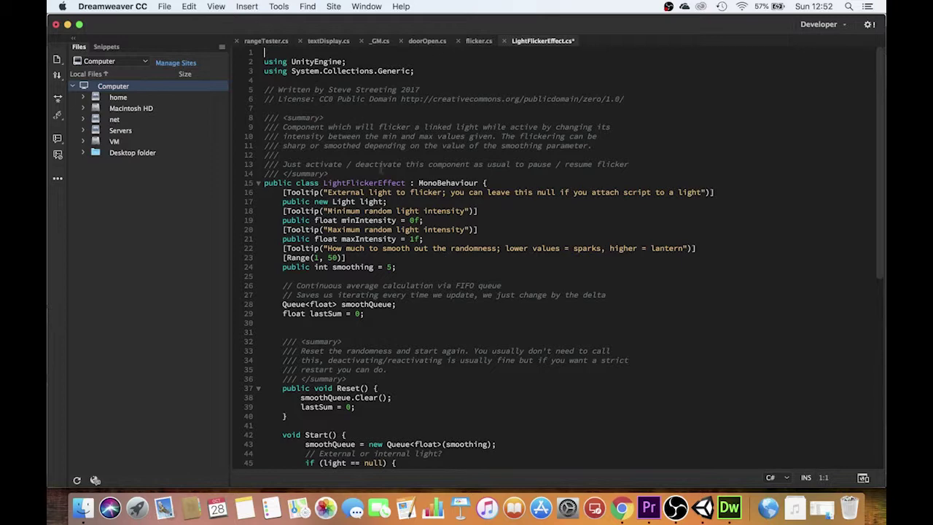
{"action": "scroll", "coordinate": [399, 260], "scroll_direction": "down", "scroll_amount": 10}
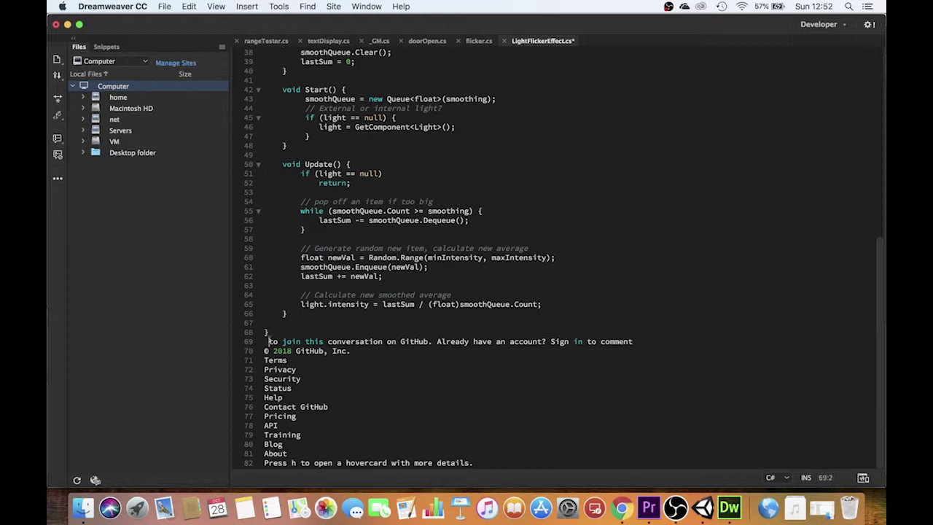
{"action": "left_click_drag", "start_coordinate": [267, 341], "coordinate": [556, 473]}
{"action": "key", "text": "BackSpace"}
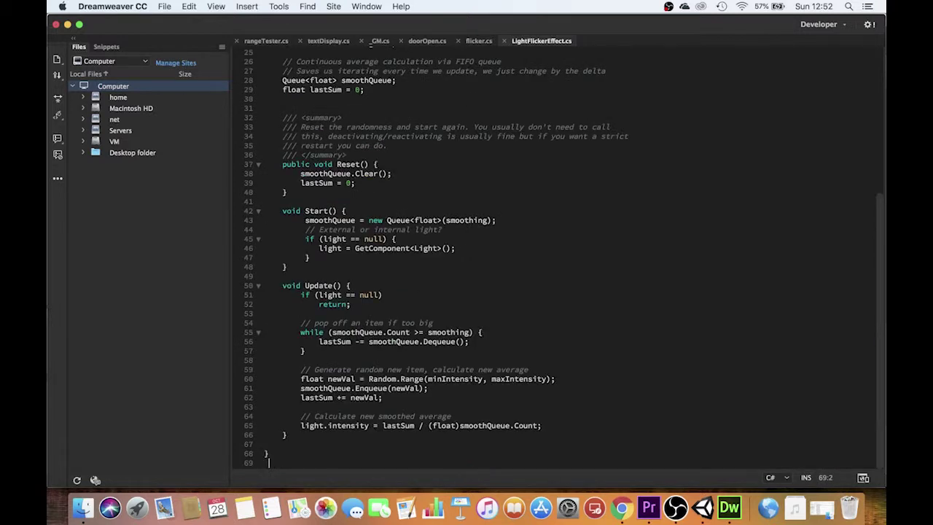
- Return to Unity, clear the warnings from the Console and show the project assets again
{"action": "left_click", "coordinate": [703, 508]}
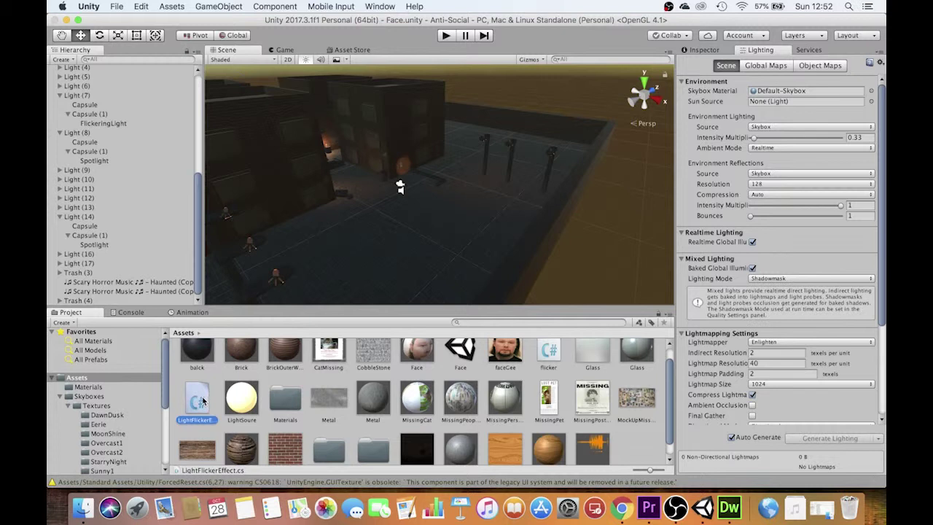
{"action": "left_click", "coordinate": [125, 314]}
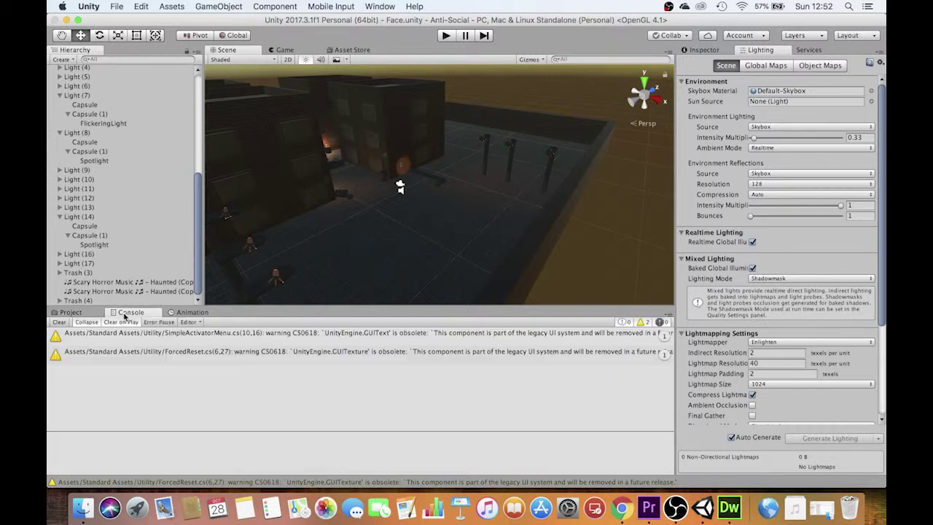
{"action": "left_click", "coordinate": [59, 322]}
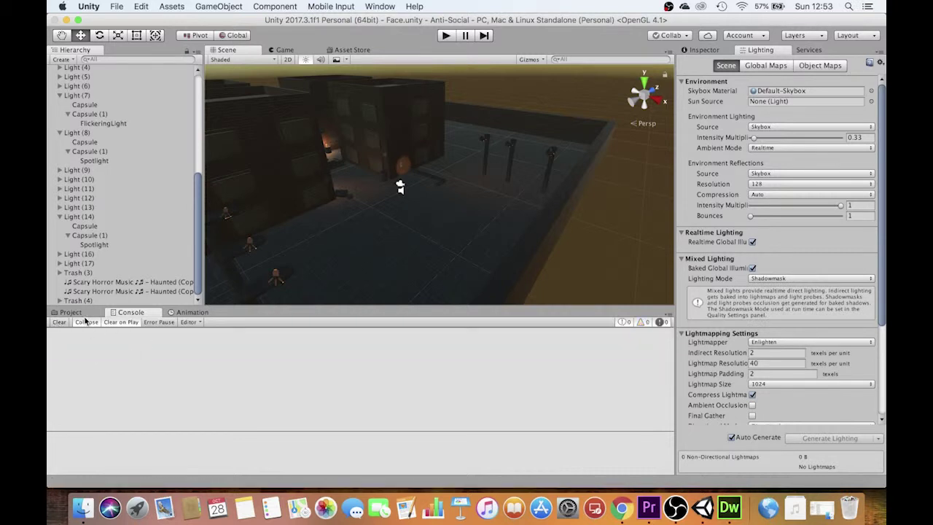
{"action": "left_click", "coordinate": [81, 312]}
- Remove the old Flicker script component from the FlickeringLight object
{"action": "left_click", "coordinate": [103, 123]}
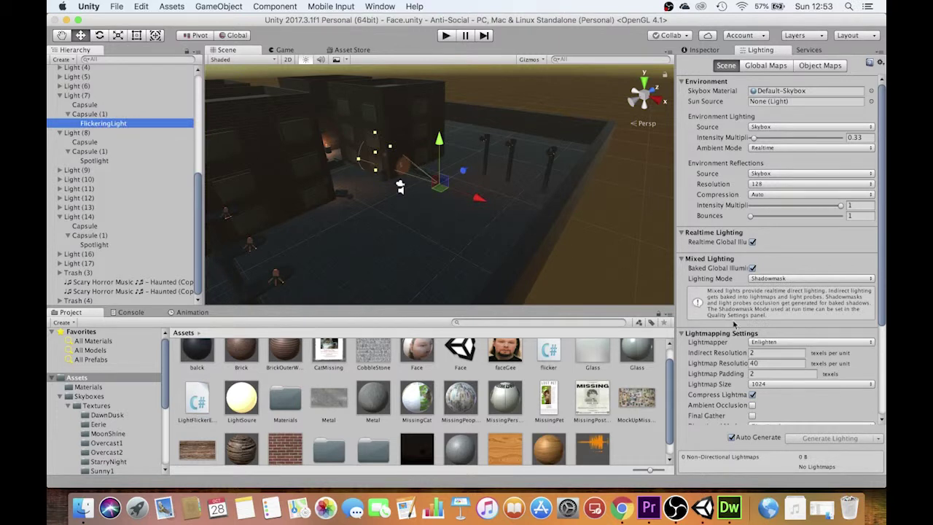
{"action": "left_click", "coordinate": [702, 49]}
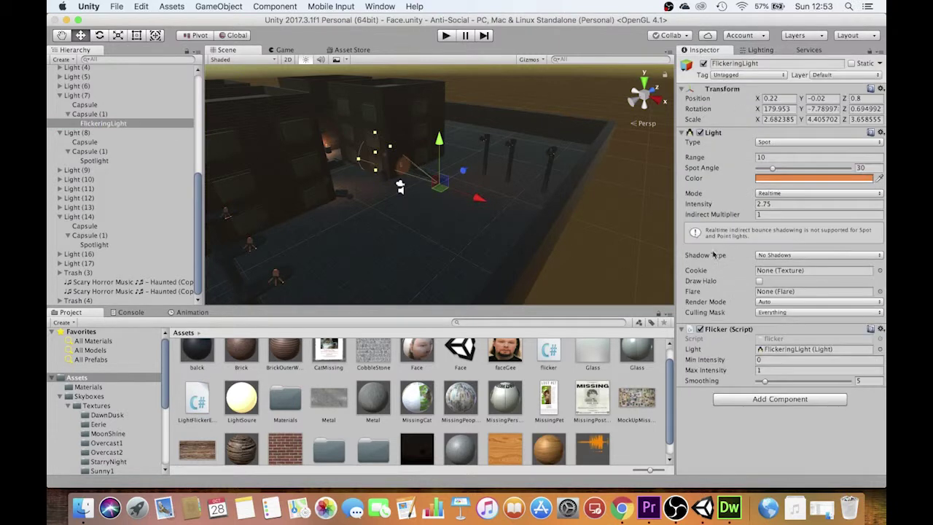
{"action": "left_click", "coordinate": [881, 330]}
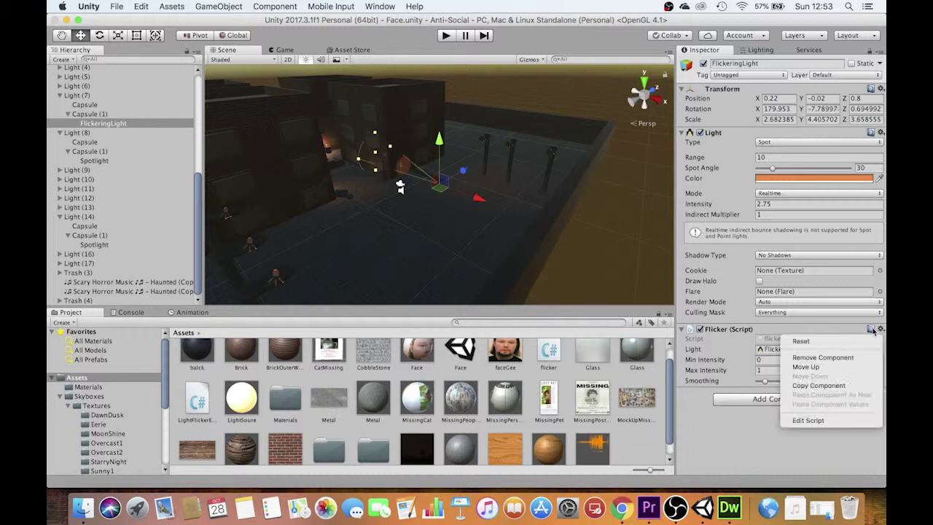
{"action": "left_click", "coordinate": [841, 358]}
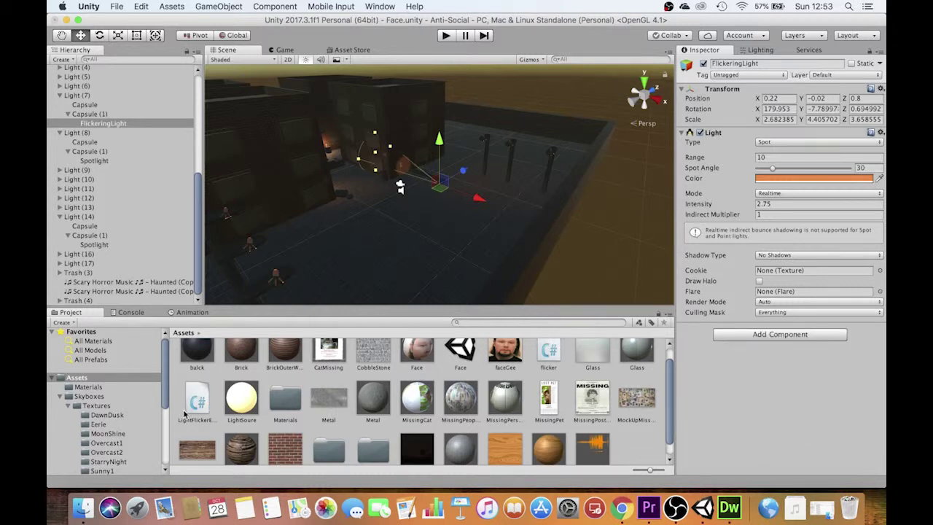
- Attach the LightFlickerEffect script to the FlickeringLight object as a component
{"action": "left_click", "coordinate": [728, 507]}
{"action": "left_click", "coordinate": [702, 507]}
{"action": "left_click_drag", "start_coordinate": [197, 400], "coordinate": [764, 373]}
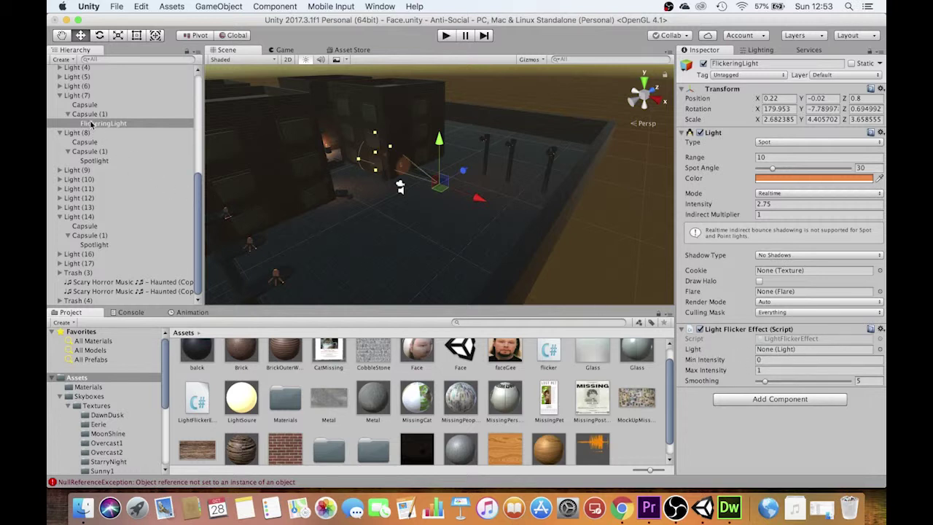
- Assign FlickeringLight as the Light of the Light Flicker Effect script and set its Max Intensity to 3
{"action": "left_click_drag", "start_coordinate": [94, 123], "coordinate": [772, 350]}
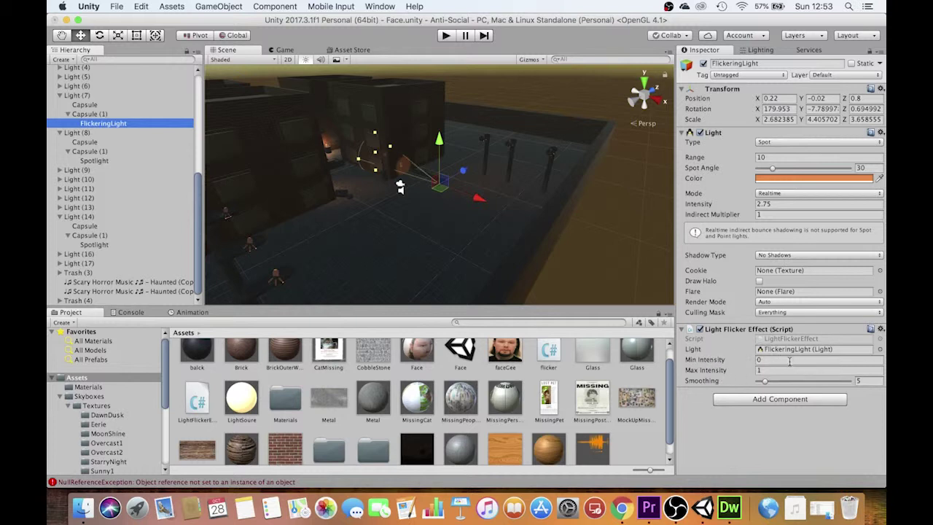
{"action": "left_click", "coordinate": [768, 370]}
{"action": "type", "text": "3"}
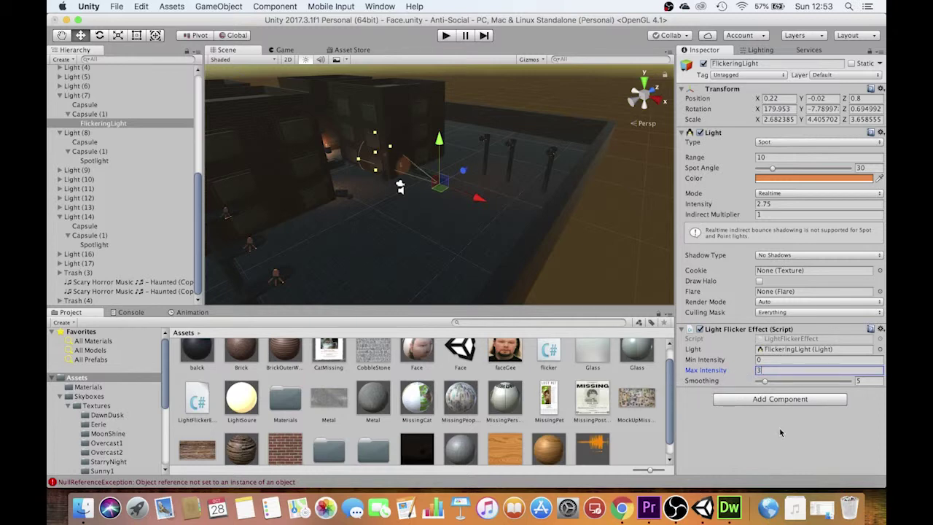
- Run the game and walk toward the fallen lamp post to check the flicker from the new script
{"action": "left_click", "coordinate": [445, 36]}
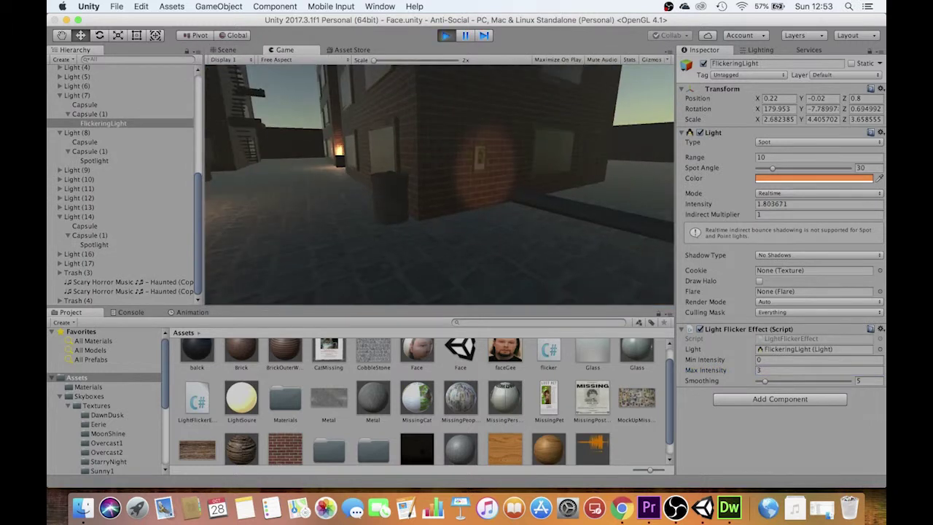
{"action": "key", "text": "w"}
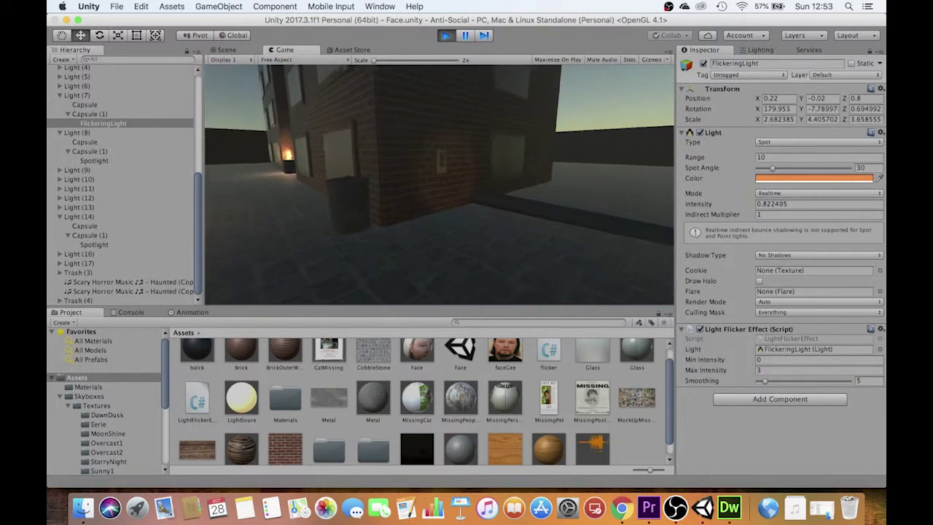
{"action": "key", "text": "w"}
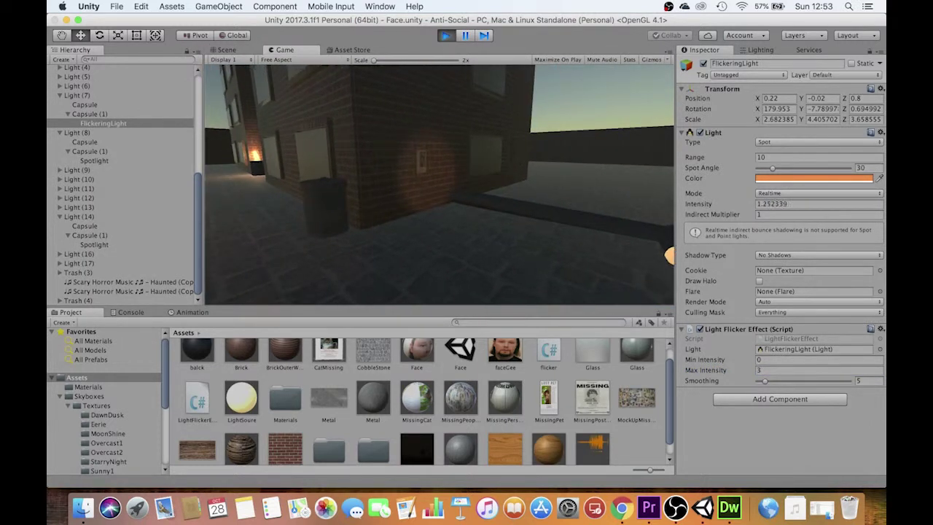
{"action": "key", "text": "w"}
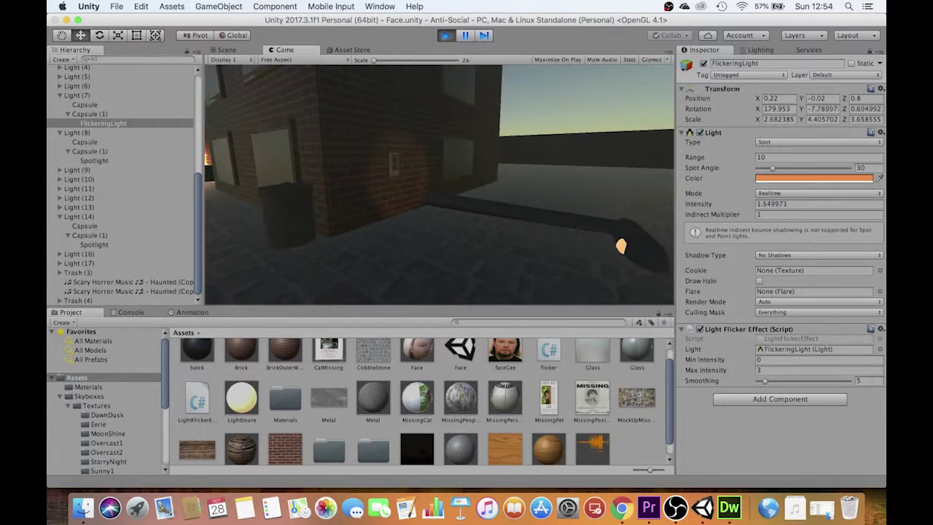